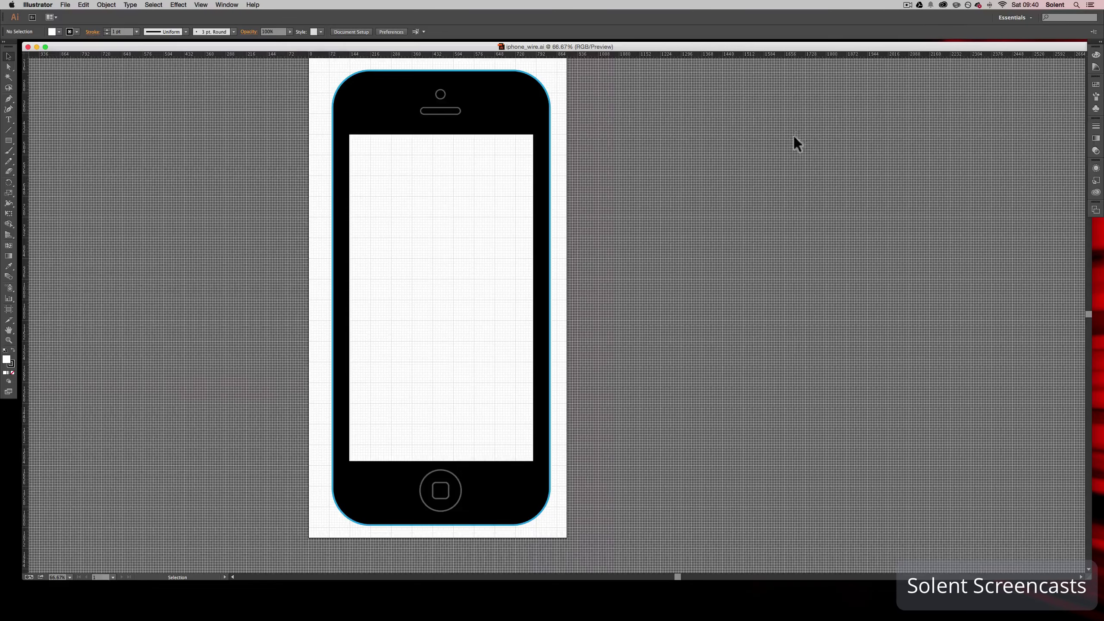
Place home_screen.jpg and drag it to fill the phone's blank screen area
{"action": "scroll", "coordinate": [779, 143], "scroll_direction": "up", "scroll_amount": 1}
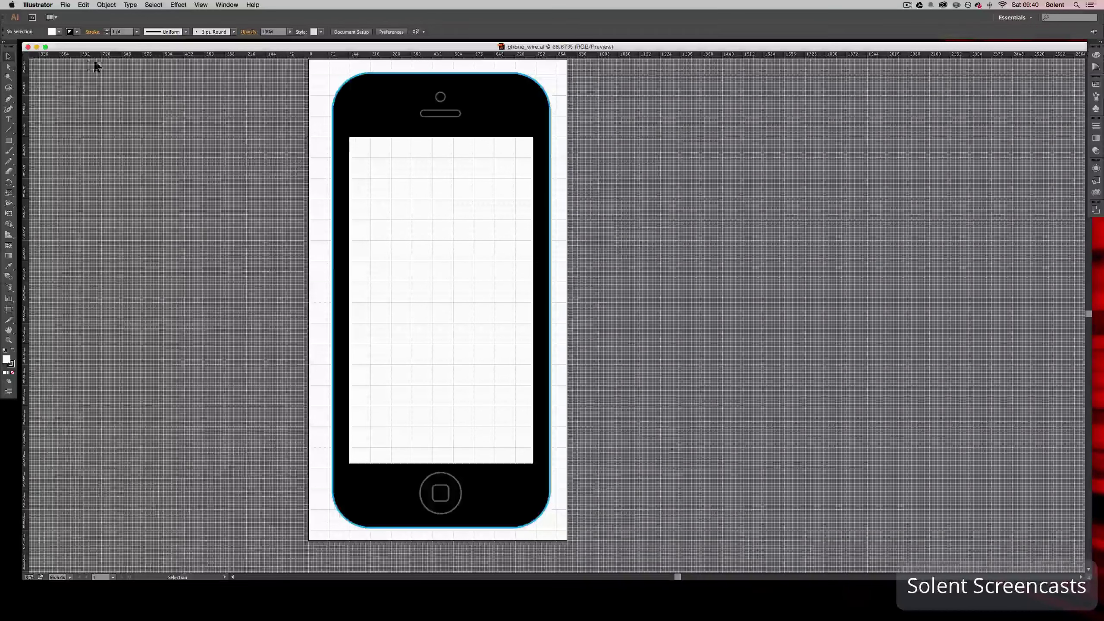
{"action": "left_click", "coordinate": [64, 5]}
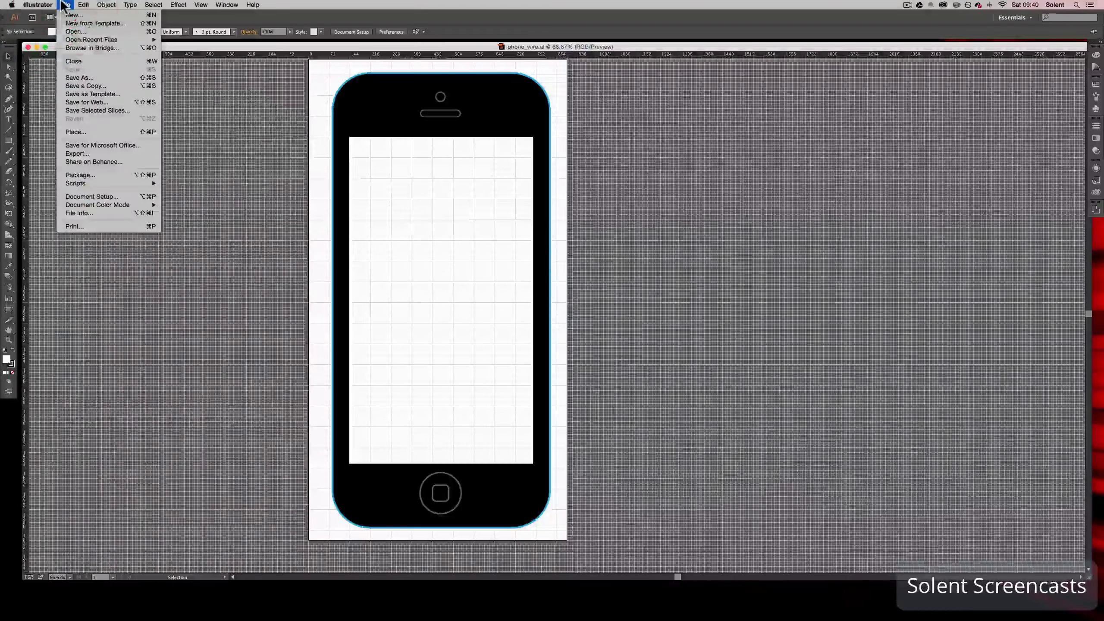
{"action": "left_click", "coordinate": [91, 133]}
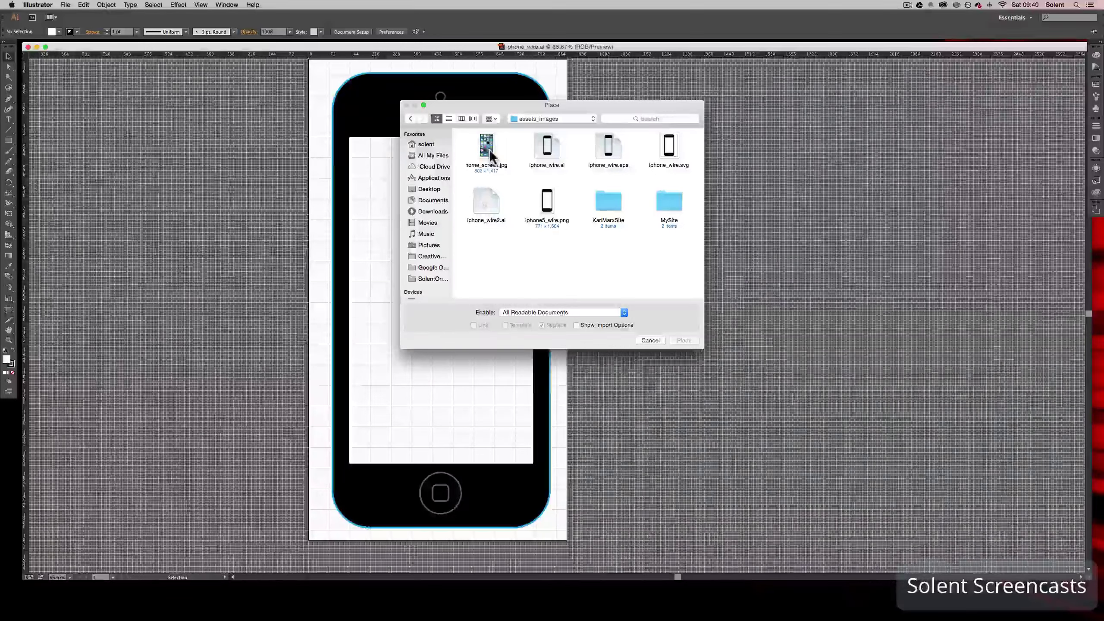
{"action": "left_click", "coordinate": [489, 148]}
{"action": "left_click", "coordinate": [686, 340]}
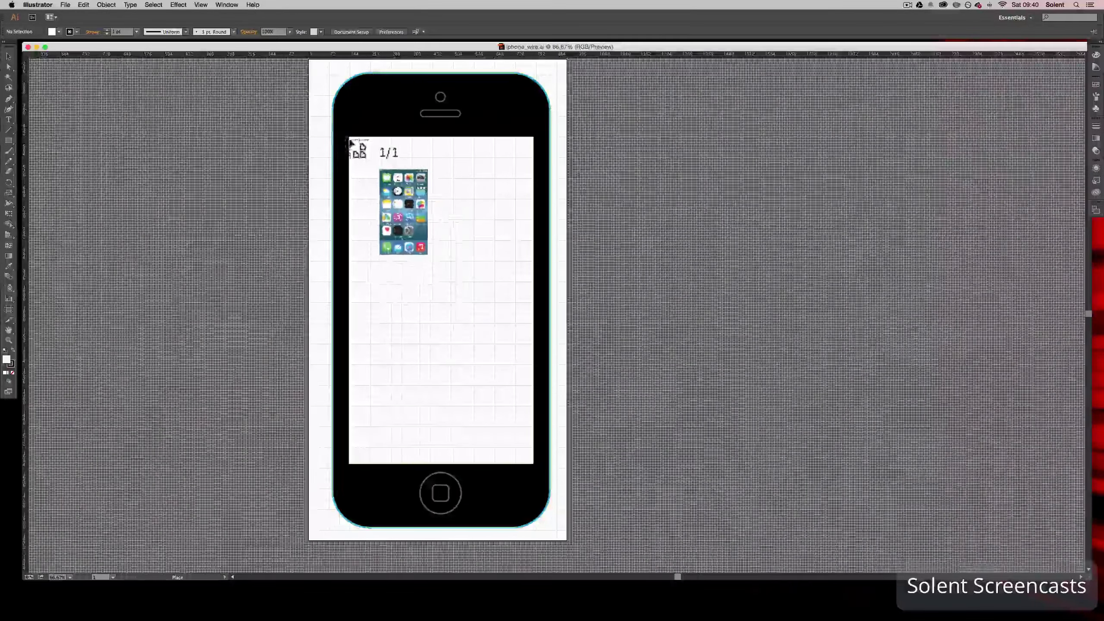
{"action": "left_click", "coordinate": [369, 159]}
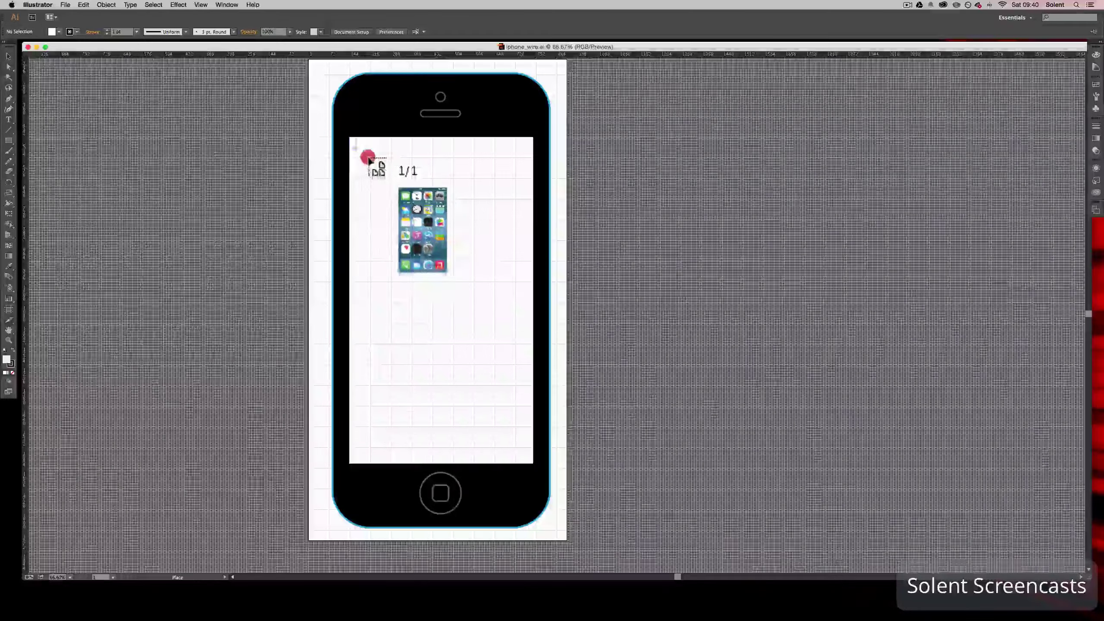
{"action": "left_click", "coordinate": [564, 469]}
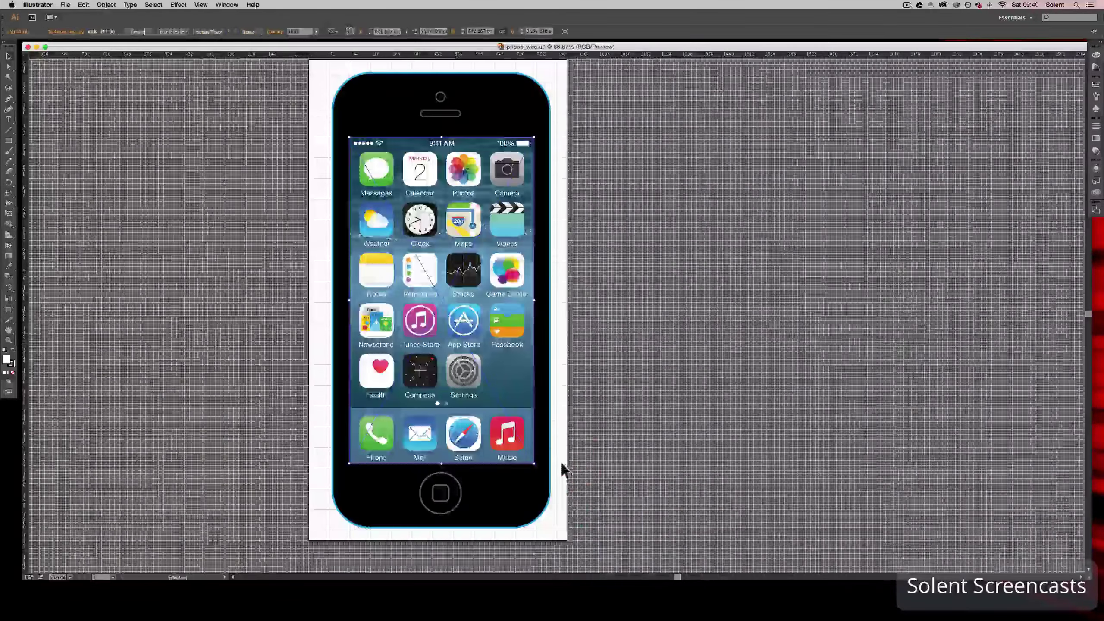
{"action": "left_click", "coordinate": [581, 421]}
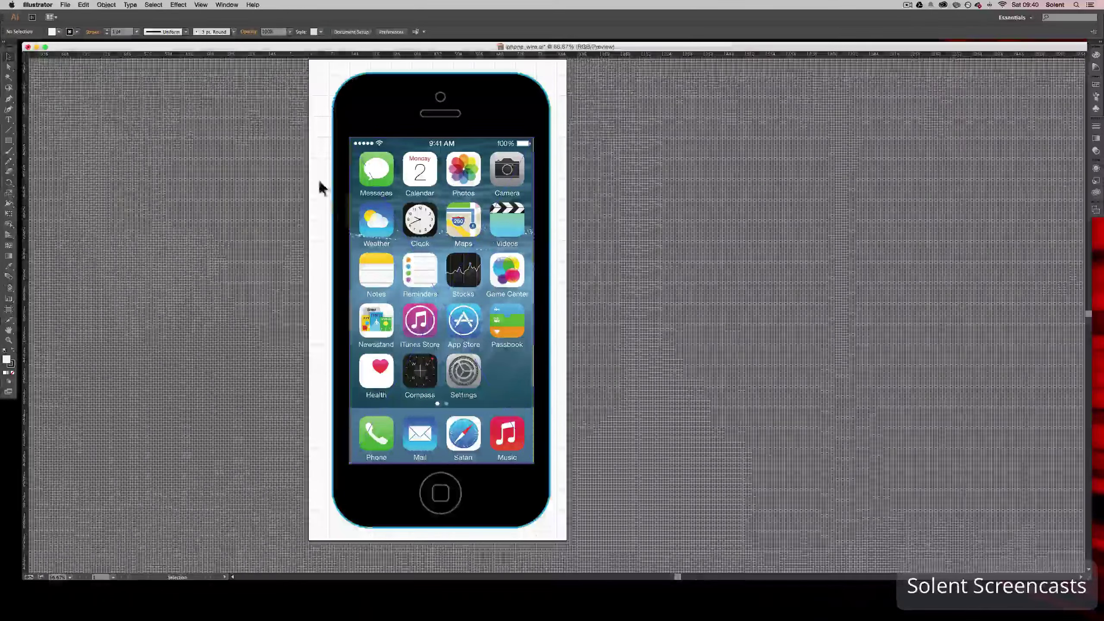
Marquee-select every part of the phone drawing, including the screen image, and group them
{"action": "left_click", "coordinate": [258, 108]}
{"action": "left_click", "coordinate": [266, 69]}
{"action": "left_click", "coordinate": [329, 135]}
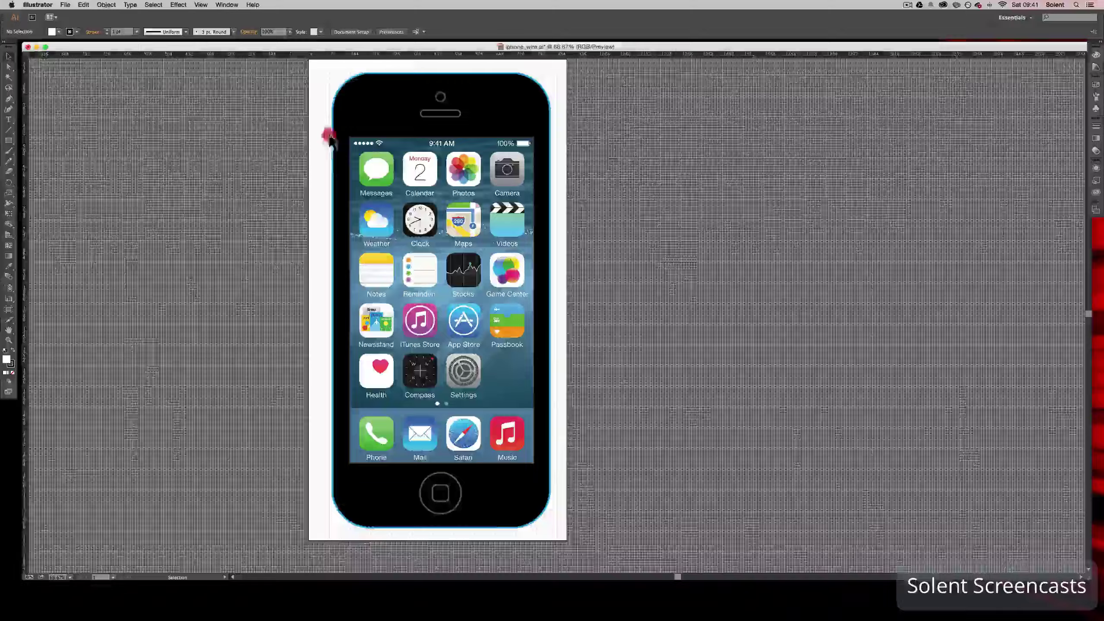
{"action": "left_click_drag", "start_coordinate": [329, 135], "coordinate": [597, 496]}
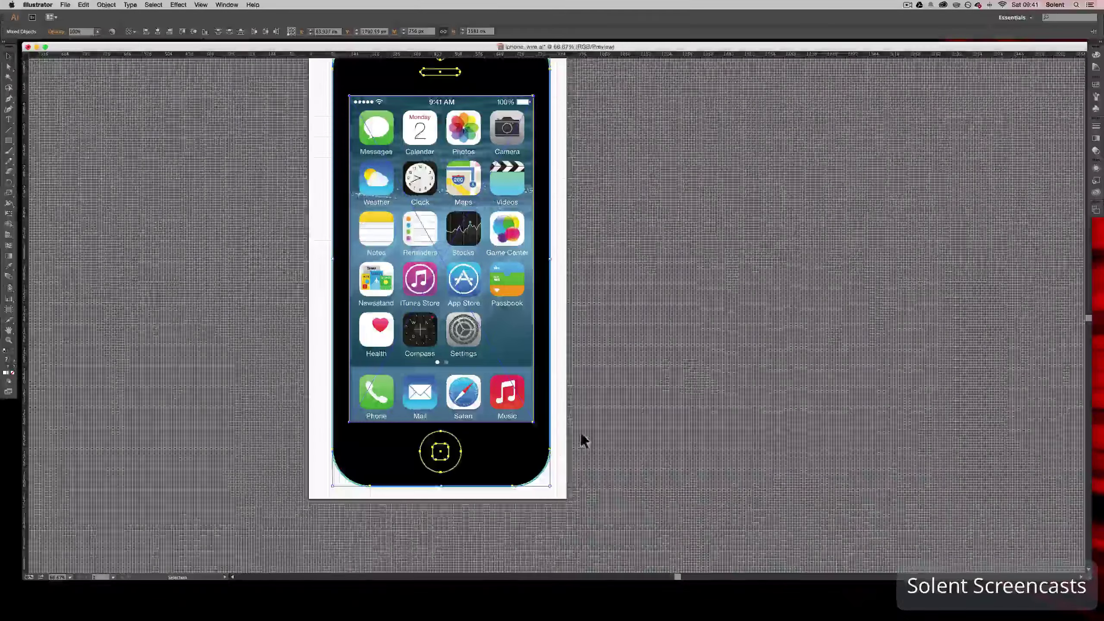
{"action": "scroll", "coordinate": [582, 437], "scroll_direction": "up", "scroll_amount": 3}
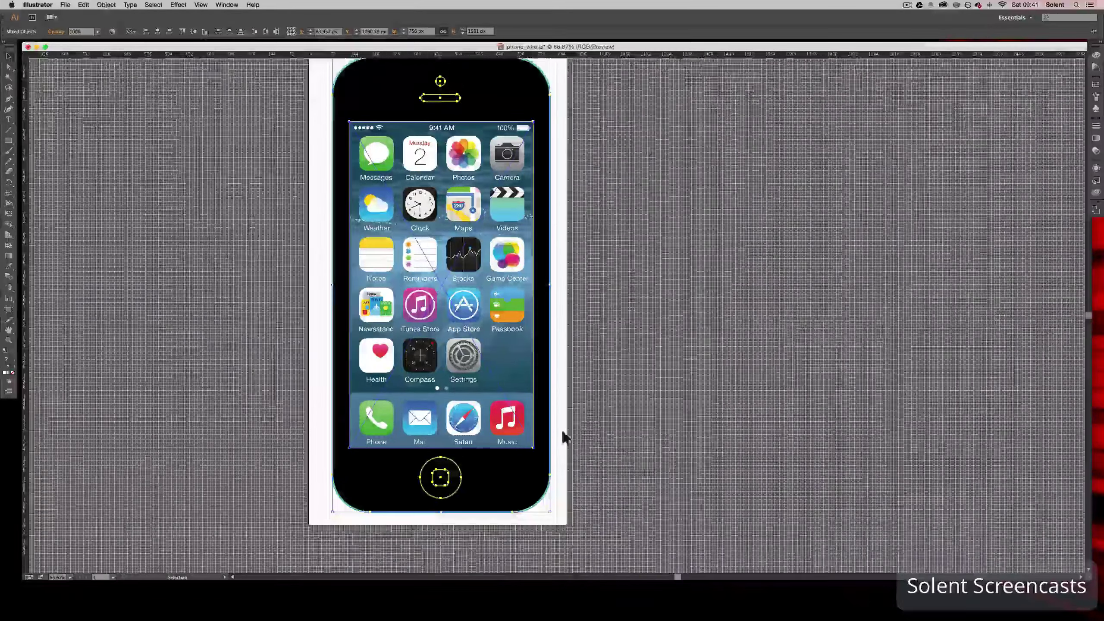
{"action": "right_click", "coordinate": [497, 413]}
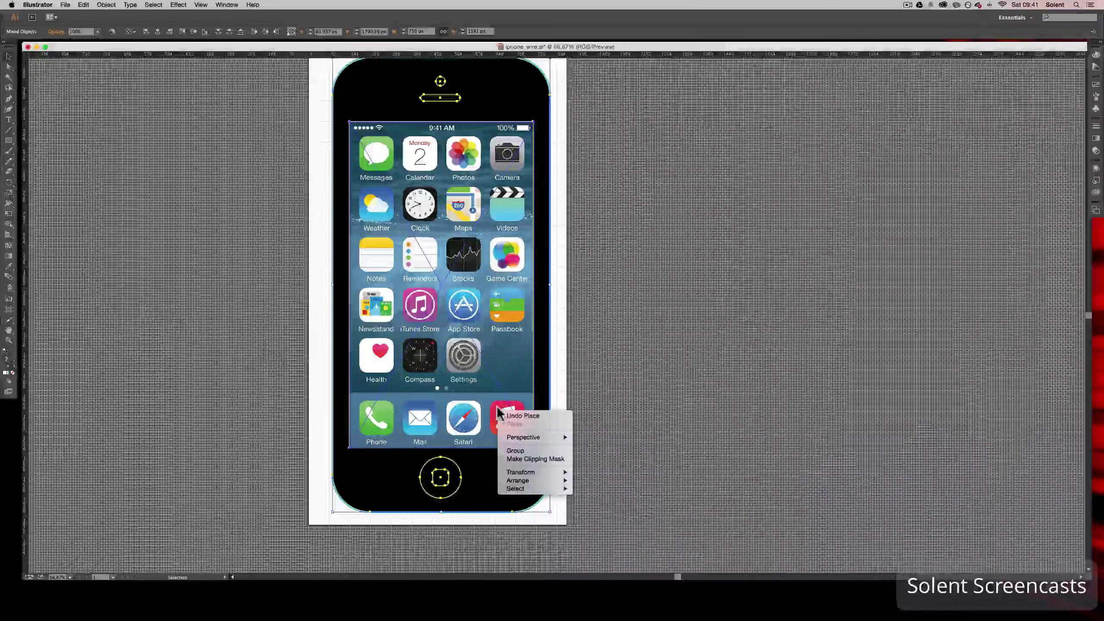
{"action": "left_click", "coordinate": [515, 451]}
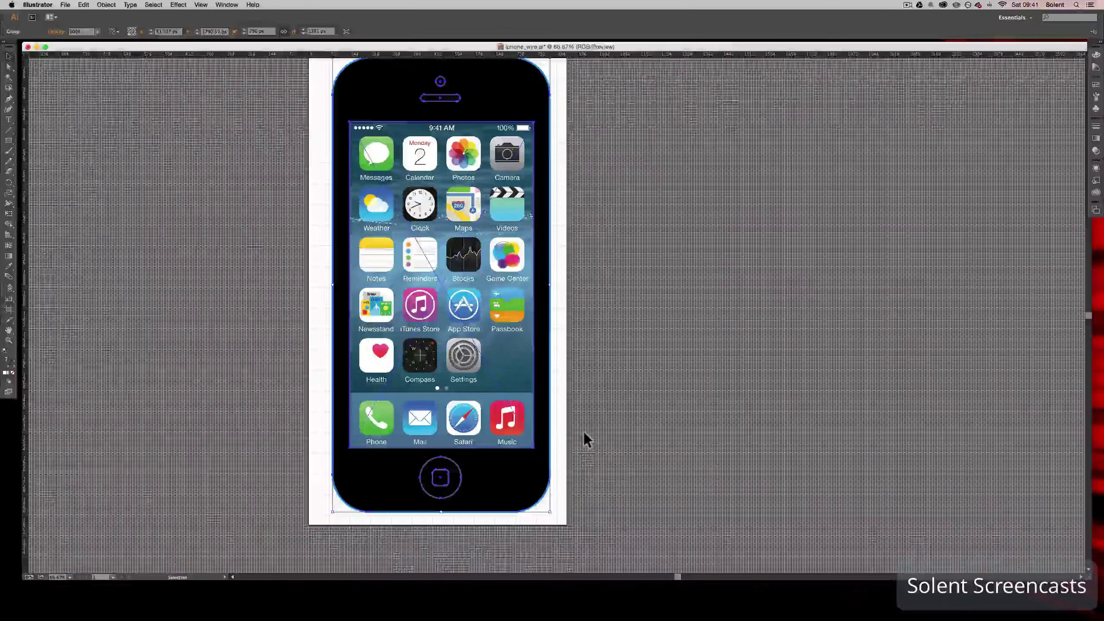
{"action": "left_click", "coordinate": [584, 434]}
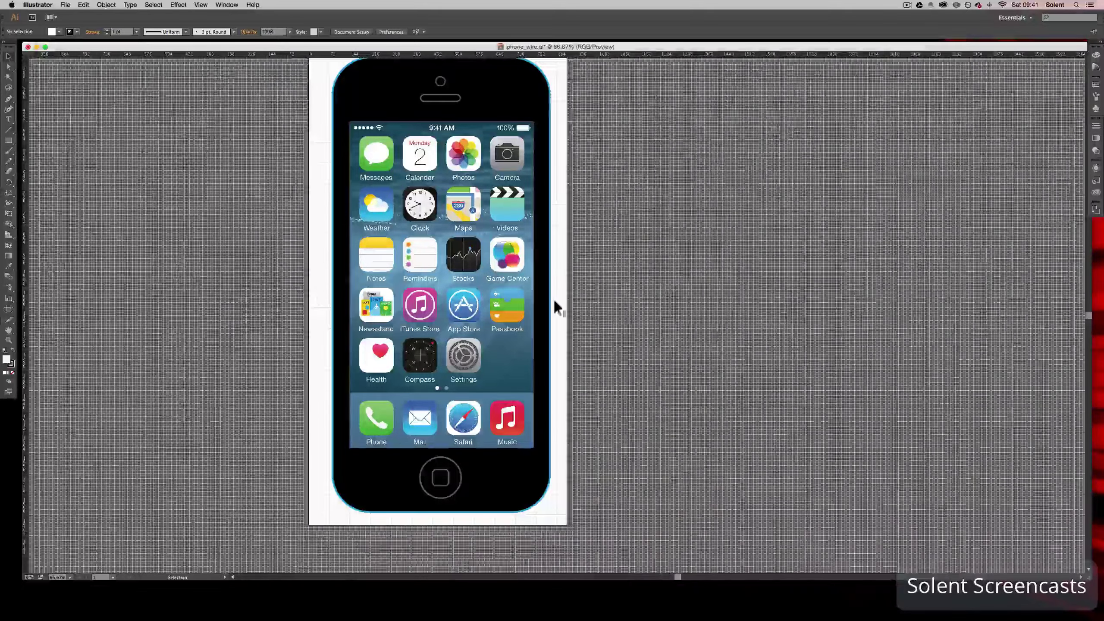
Drag the artboard's left and right edges far outward, then reselect the phone group
{"action": "scroll", "coordinate": [558, 302], "scroll_direction": "up", "scroll_amount": 2}
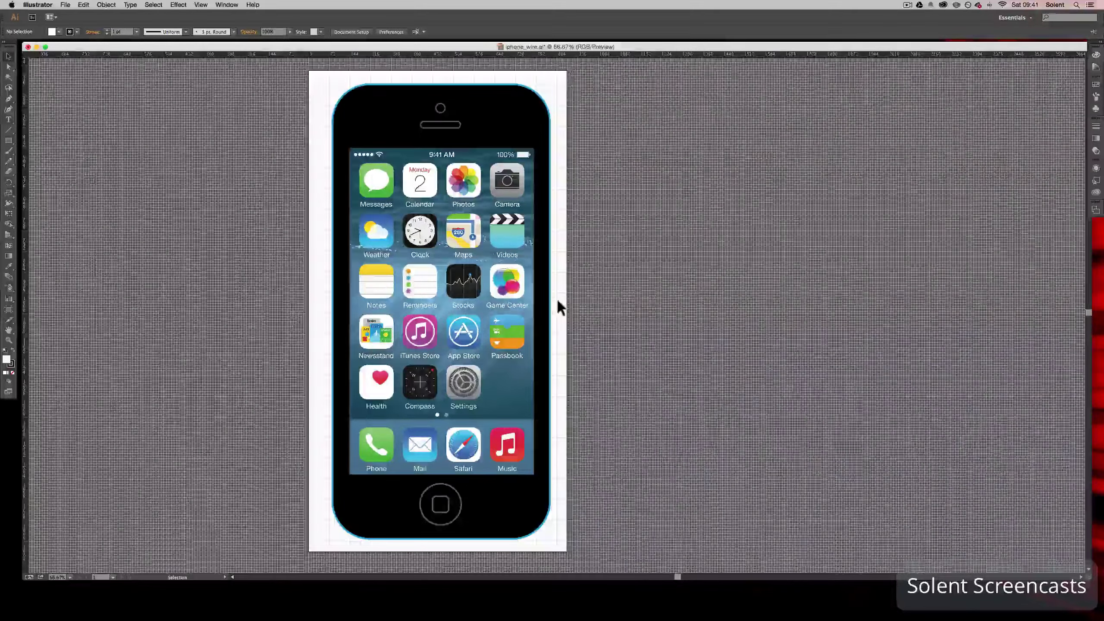
{"action": "left_click", "coordinate": [8, 310]}
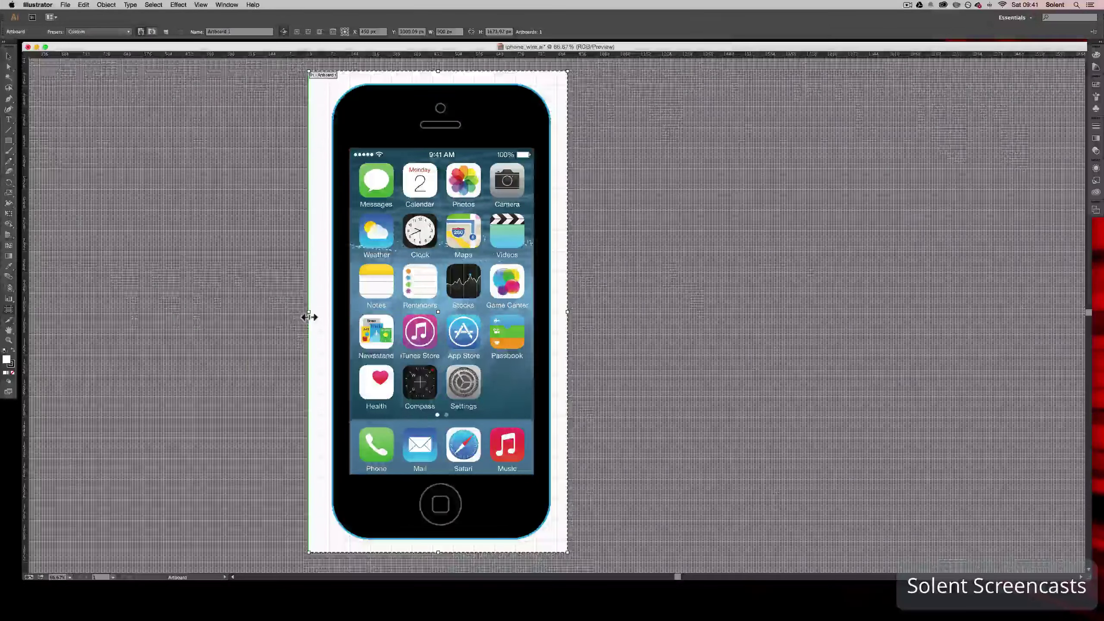
{"action": "left_click_drag", "start_coordinate": [310, 317], "coordinate": [71, 299]}
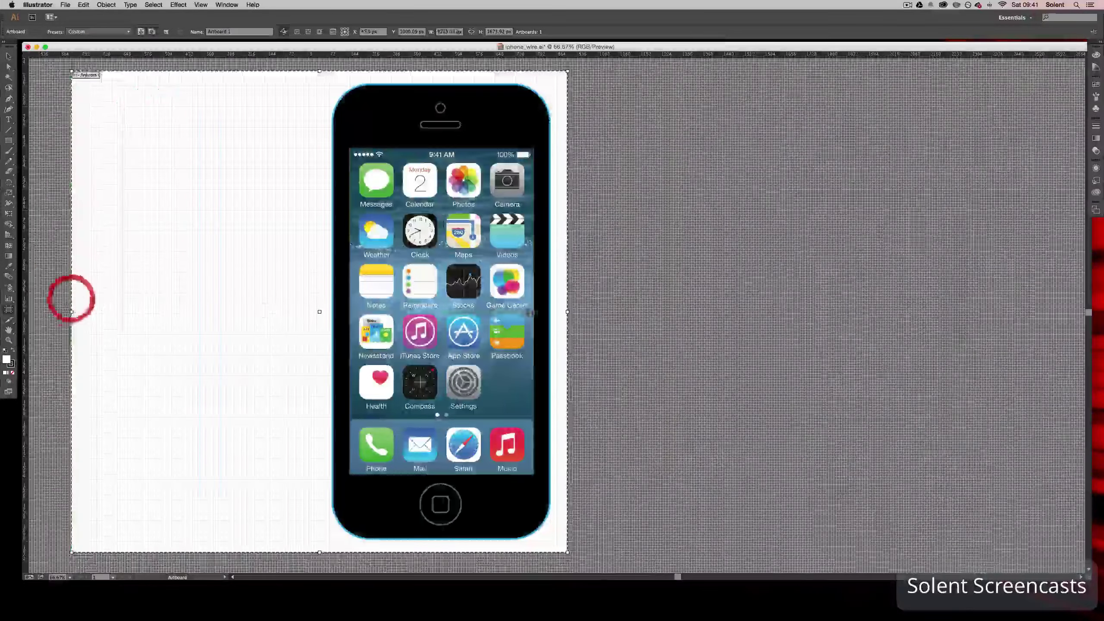
{"action": "left_click_drag", "start_coordinate": [568, 312], "coordinate": [923, 316]}
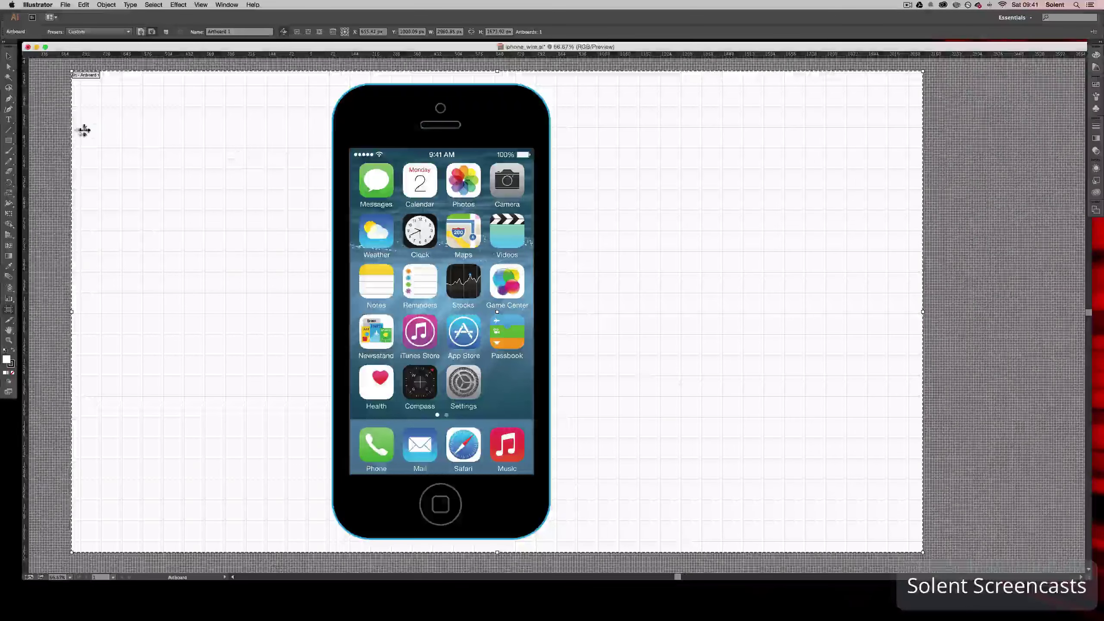
{"action": "left_click", "coordinate": [8, 56]}
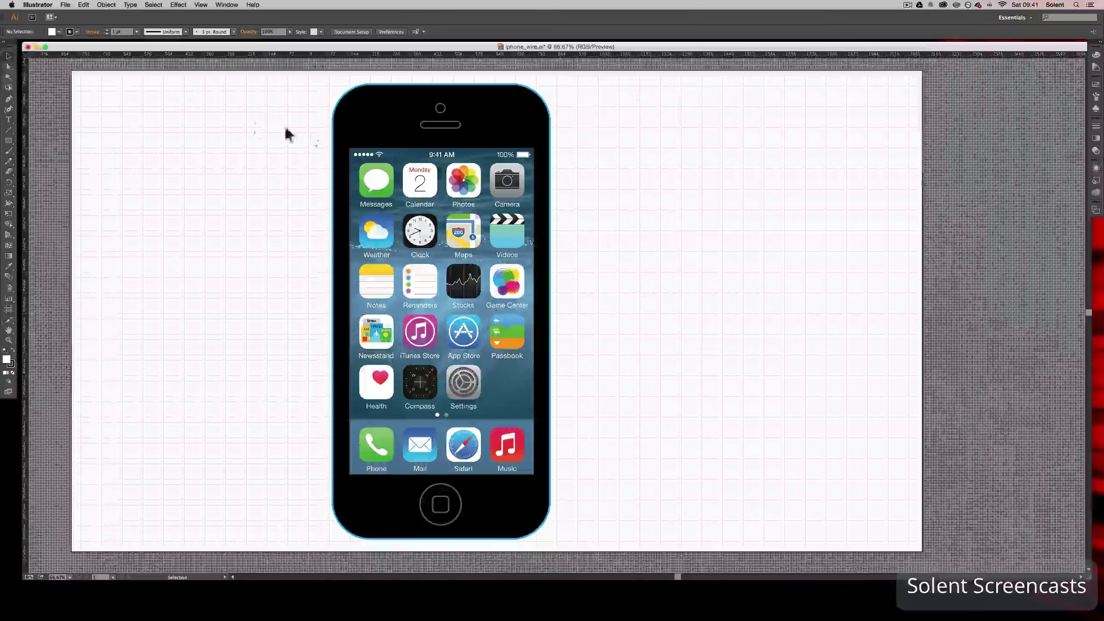
{"action": "left_click", "coordinate": [377, 137]}
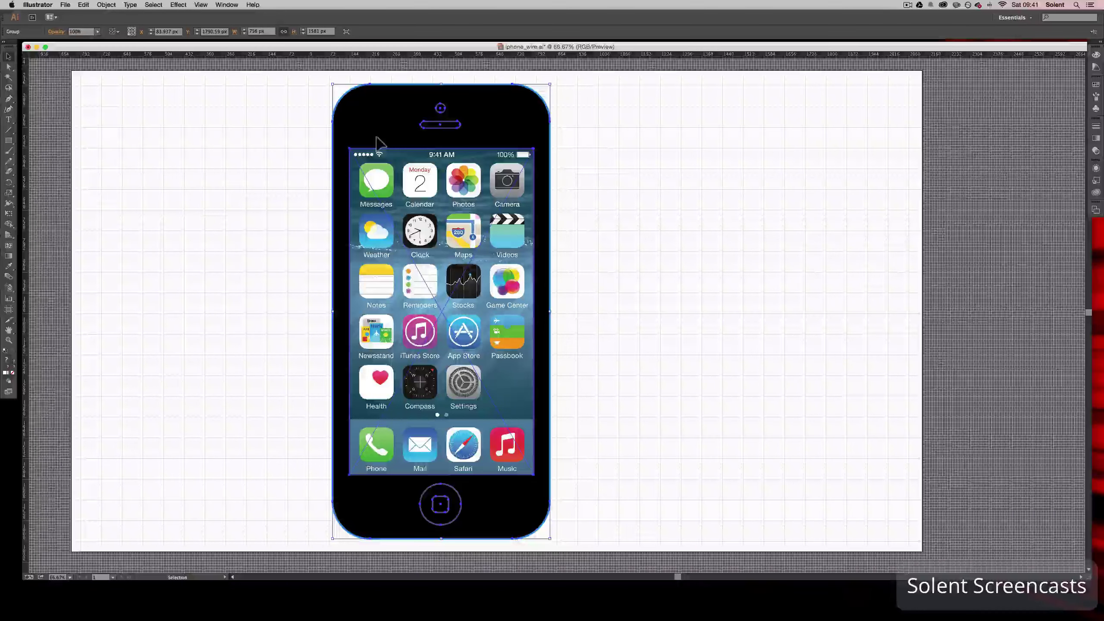
Apply Effect > 3D > Extrude & Bevel to the phone group with Preview turned on
{"action": "left_click", "coordinate": [178, 5]}
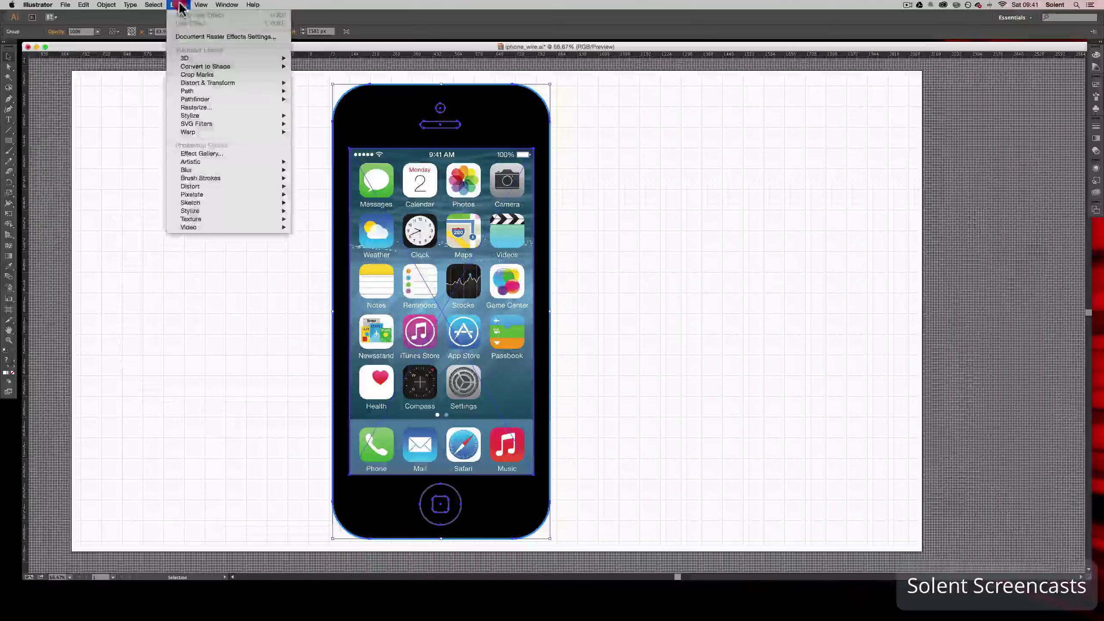
{"action": "mouse_move", "coordinate": [208, 59]}
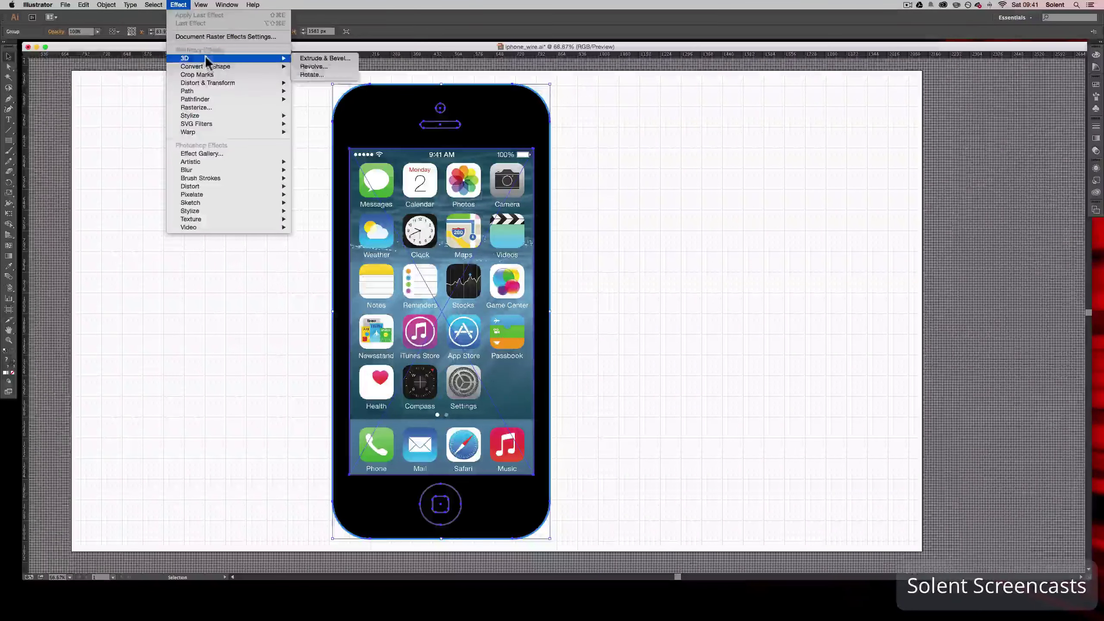
{"action": "left_click", "coordinate": [321, 58]}
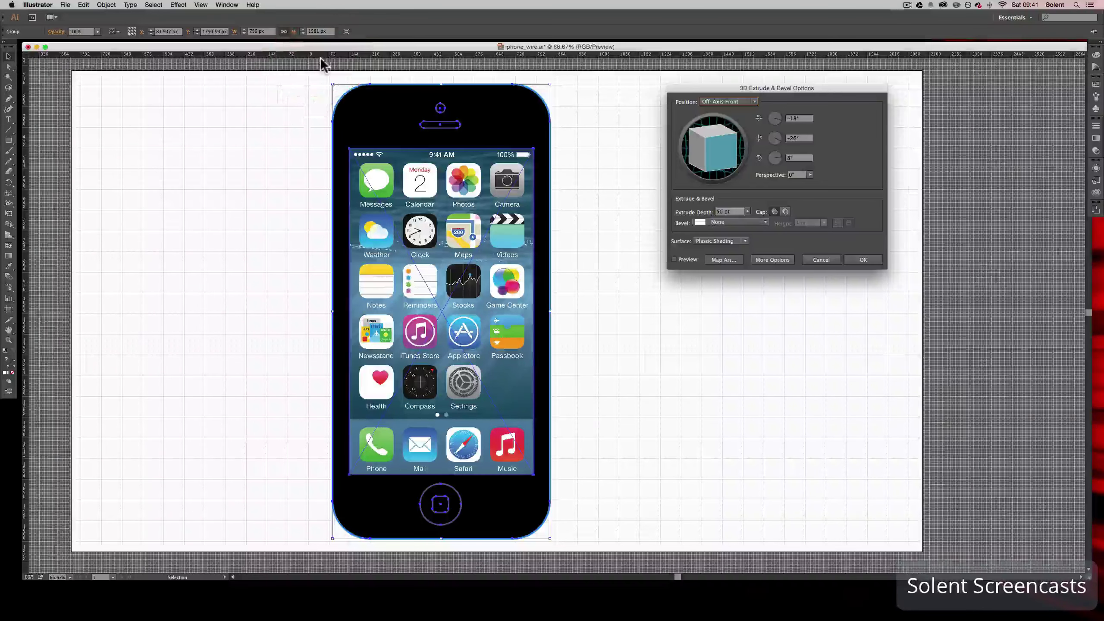
{"action": "left_click_drag", "start_coordinate": [751, 83], "coordinate": [711, 80]}
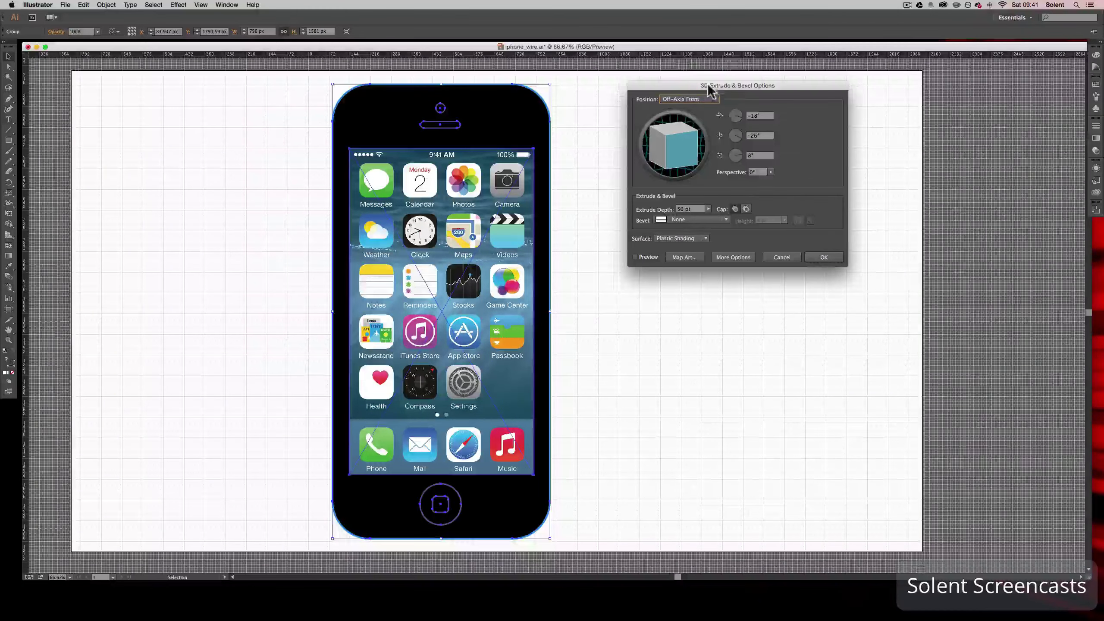
{"action": "left_click", "coordinate": [635, 257]}
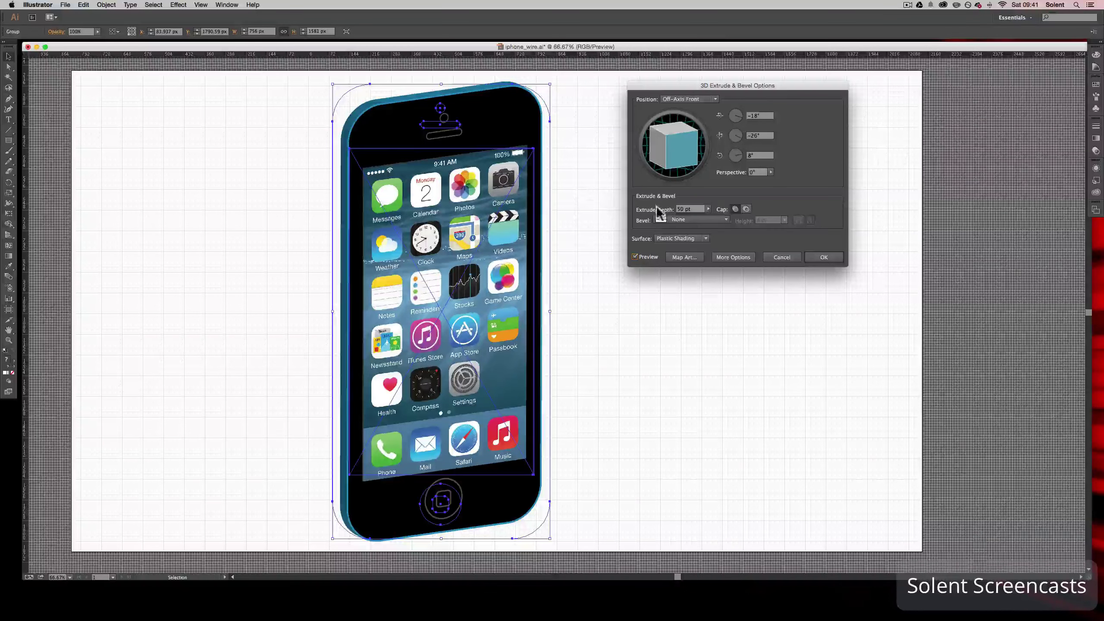
Rotate the extruded phone to a custom angle and raise the Perspective amount
{"action": "left_click_drag", "start_coordinate": [679, 161], "coordinate": [661, 248]}
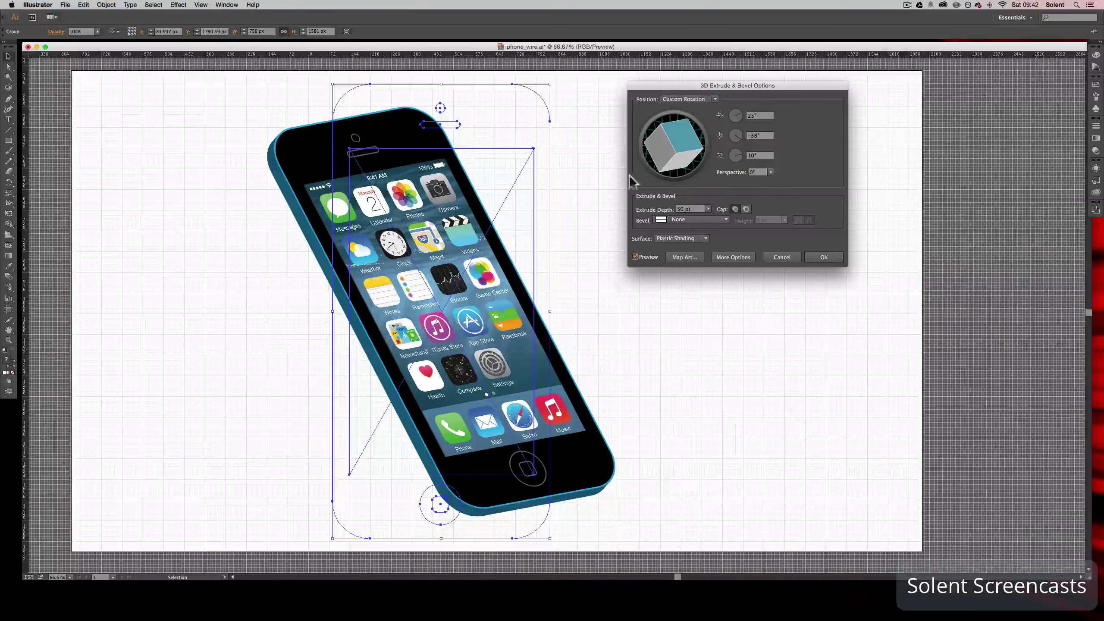
{"action": "left_click_drag", "start_coordinate": [670, 168], "coordinate": [677, 164]}
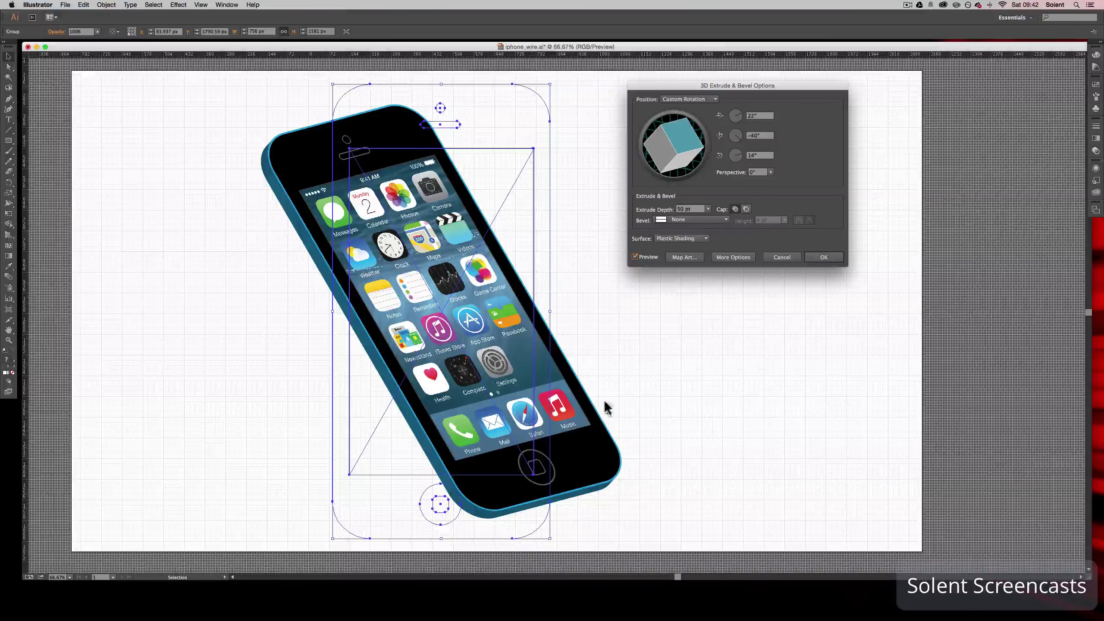
{"action": "left_click", "coordinate": [770, 173]}
{"action": "left_click_drag", "start_coordinate": [735, 182], "coordinate": [748, 182]}
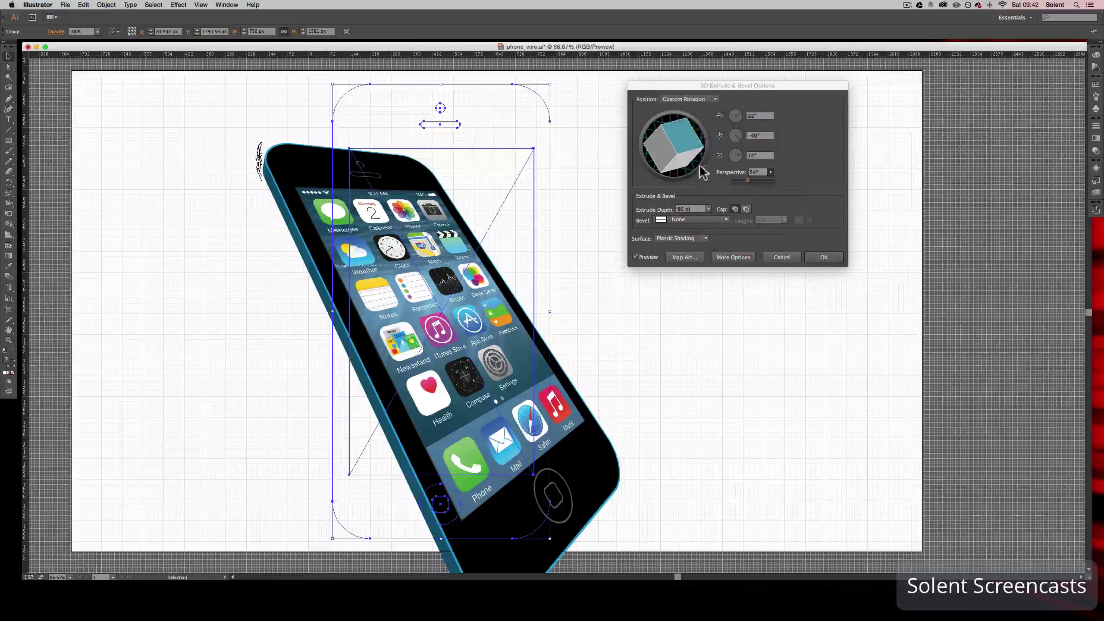
{"action": "left_click_drag", "start_coordinate": [682, 155], "coordinate": [682, 153]}
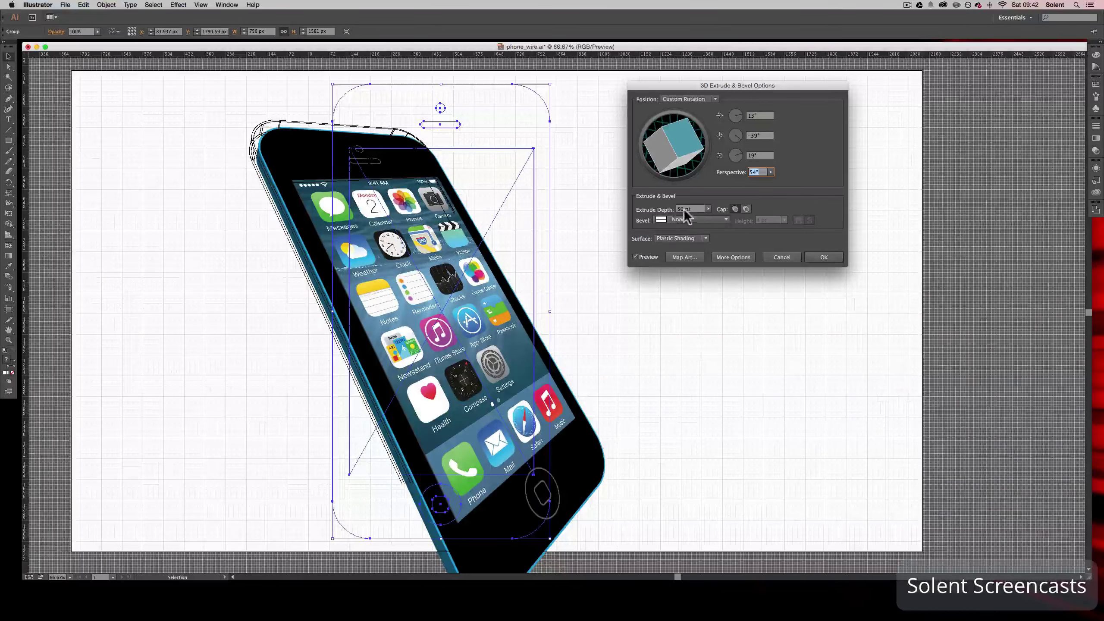
Set Extrude Depth to 70 pt and nudge the rotation to roughly 24°, -40°, 14°
{"action": "left_click", "coordinate": [708, 208]}
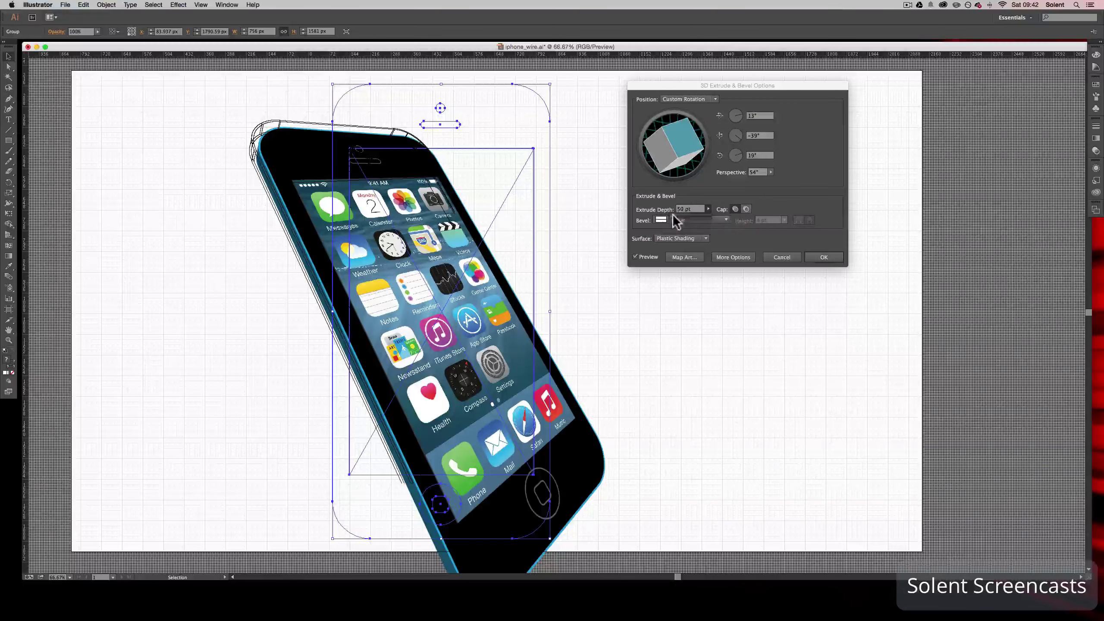
{"action": "left_click", "coordinate": [683, 208]}
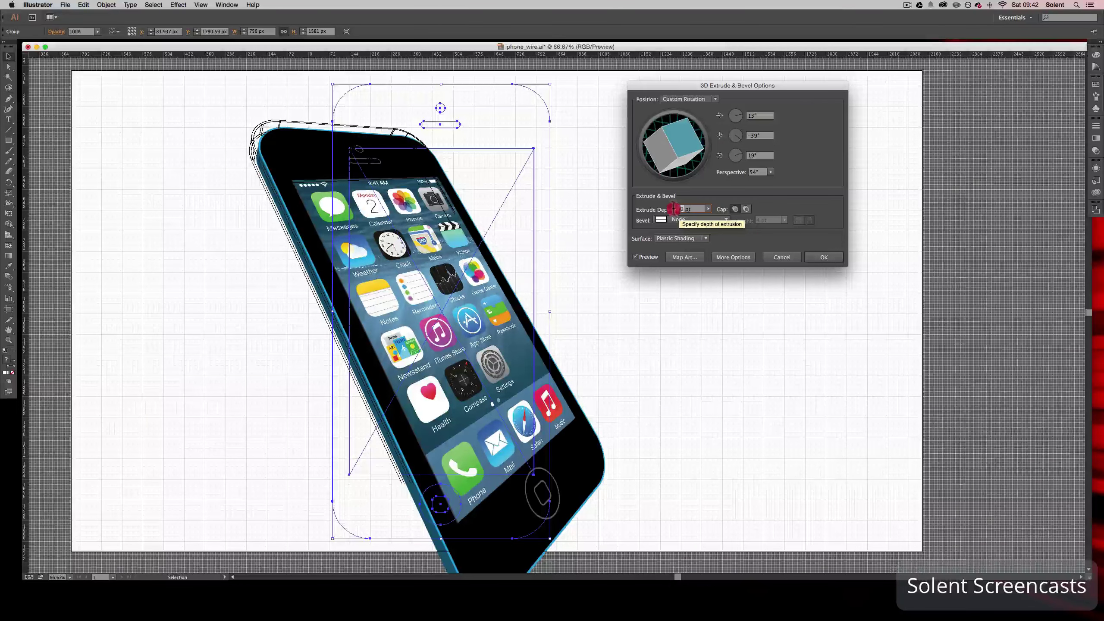
{"action": "double_click", "coordinate": [673, 209]}
{"action": "type", "text": "70"}
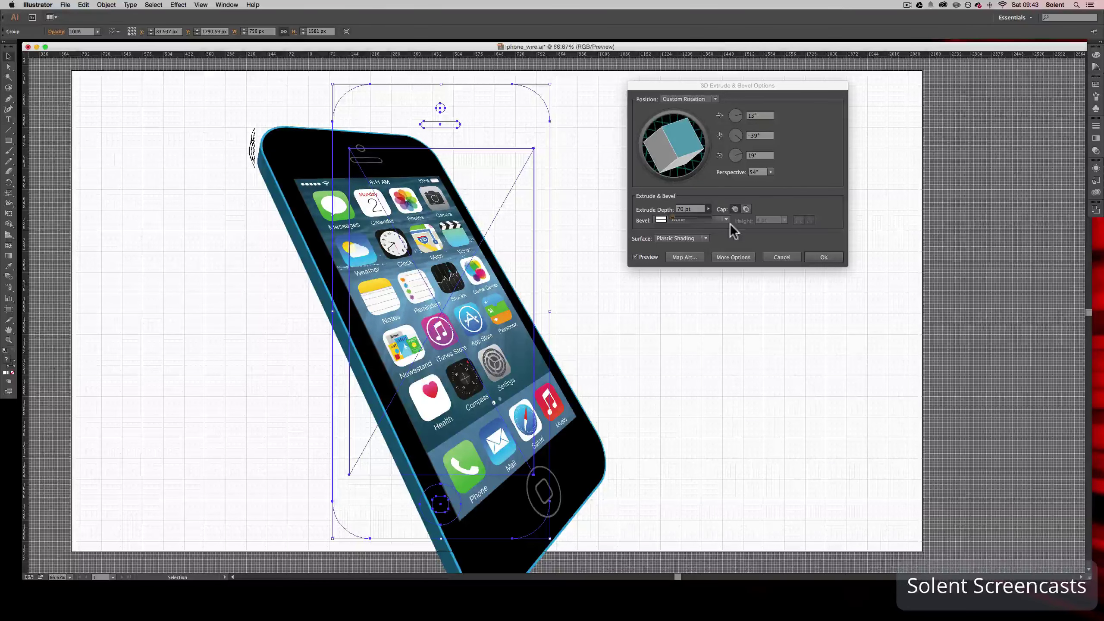
{"action": "left_click_drag", "start_coordinate": [701, 168], "coordinate": [682, 160]}
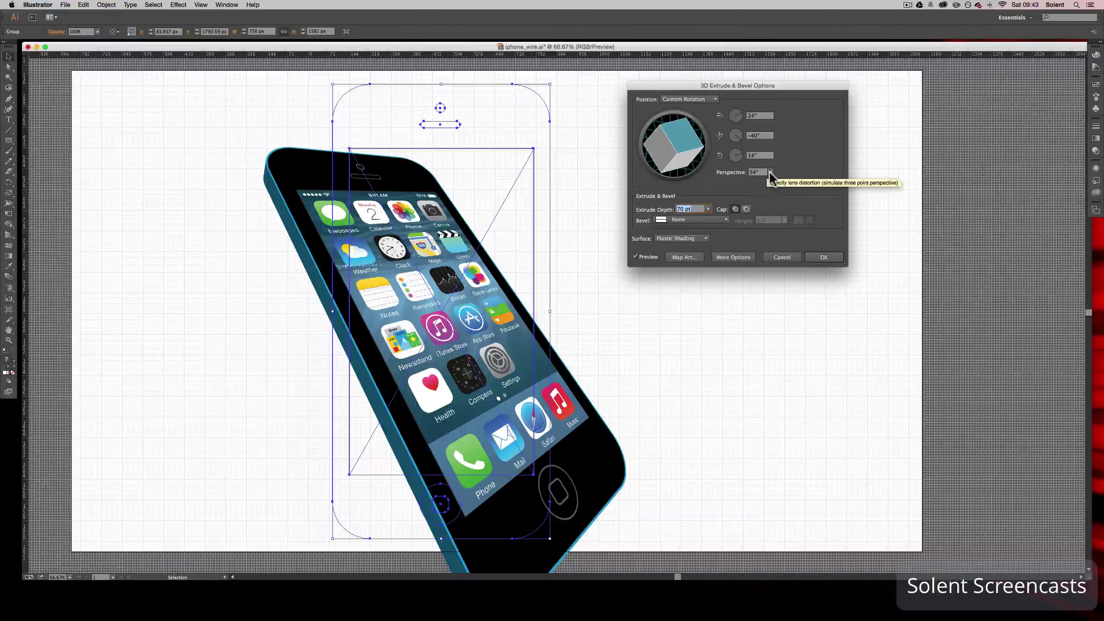
Confirm the 3D Extrude & Bevel settings, then move the phone group slightly up and right
{"action": "left_click", "coordinate": [818, 261]}
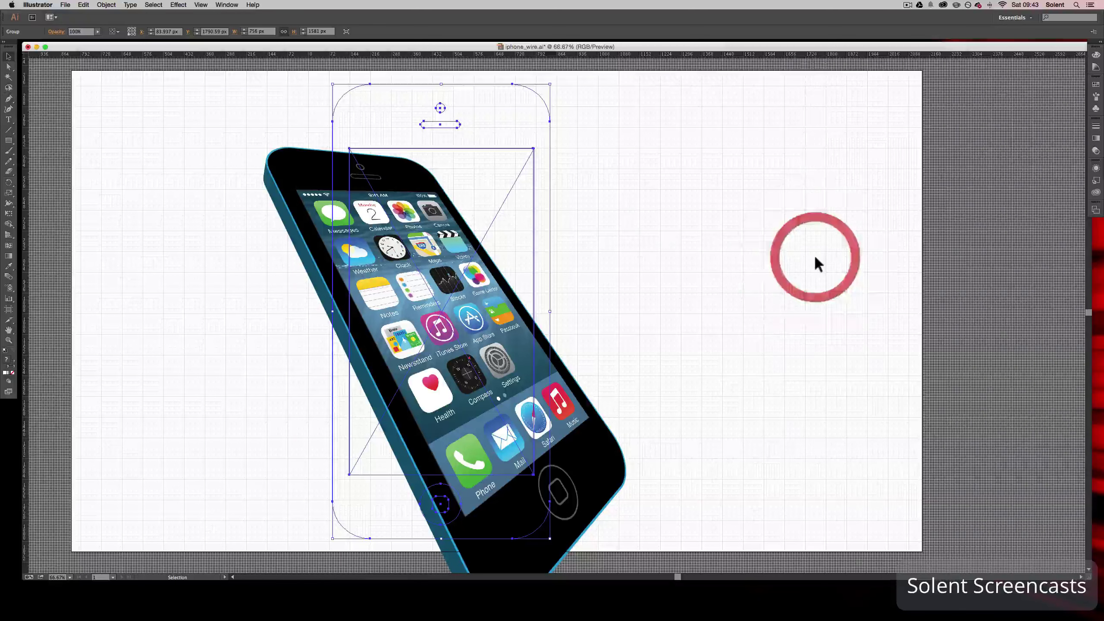
{"action": "left_click", "coordinate": [817, 259]}
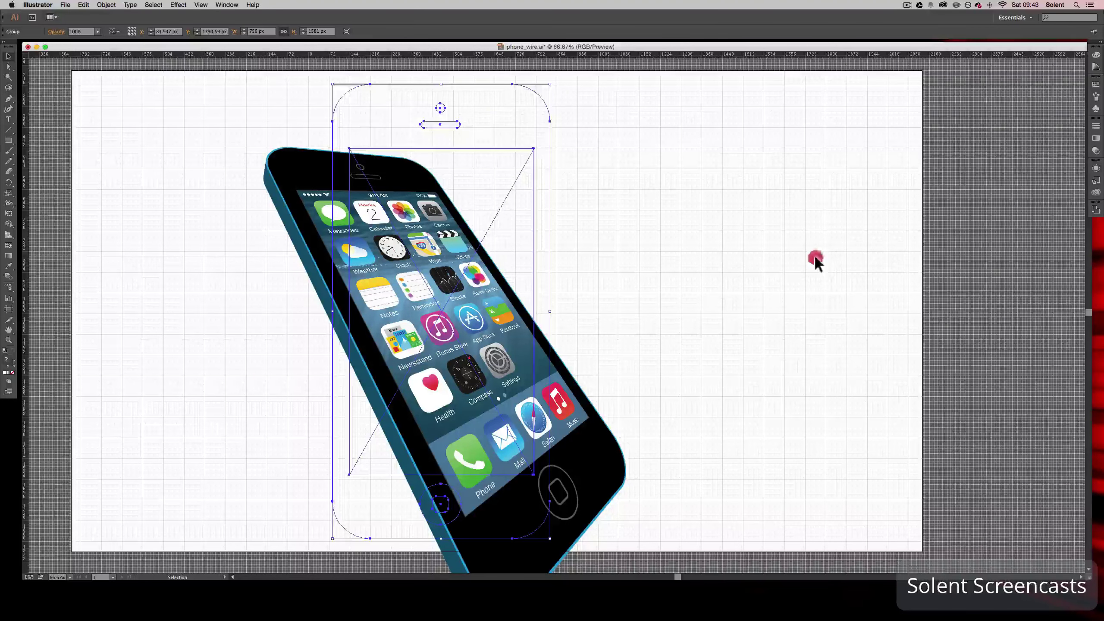
{"action": "left_click", "coordinate": [571, 406]}
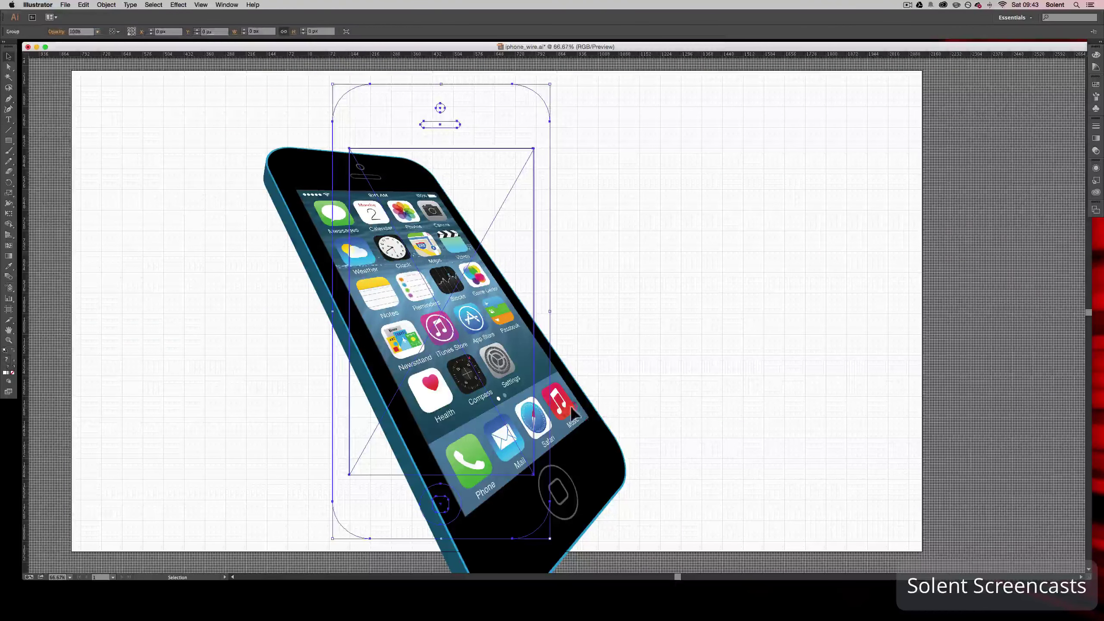
{"action": "left_click_drag", "start_coordinate": [571, 408], "coordinate": [583, 383]}
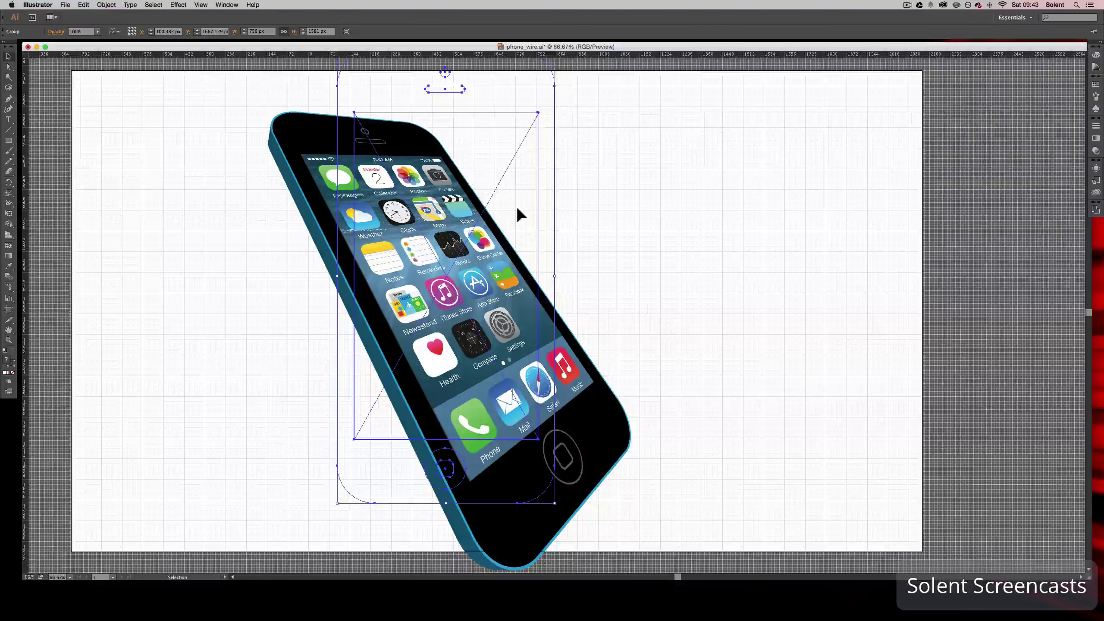
Expand the phone's 3D appearance into editable paths and drag the phone higher on the artboard
{"action": "left_click", "coordinate": [112, 5]}
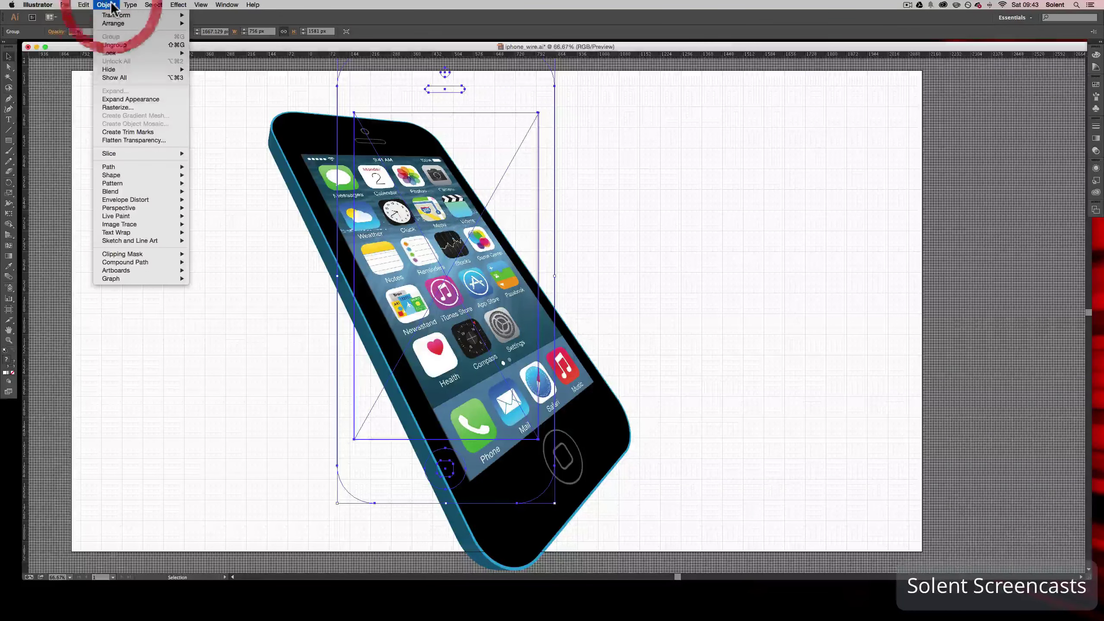
{"action": "left_click", "coordinate": [136, 98]}
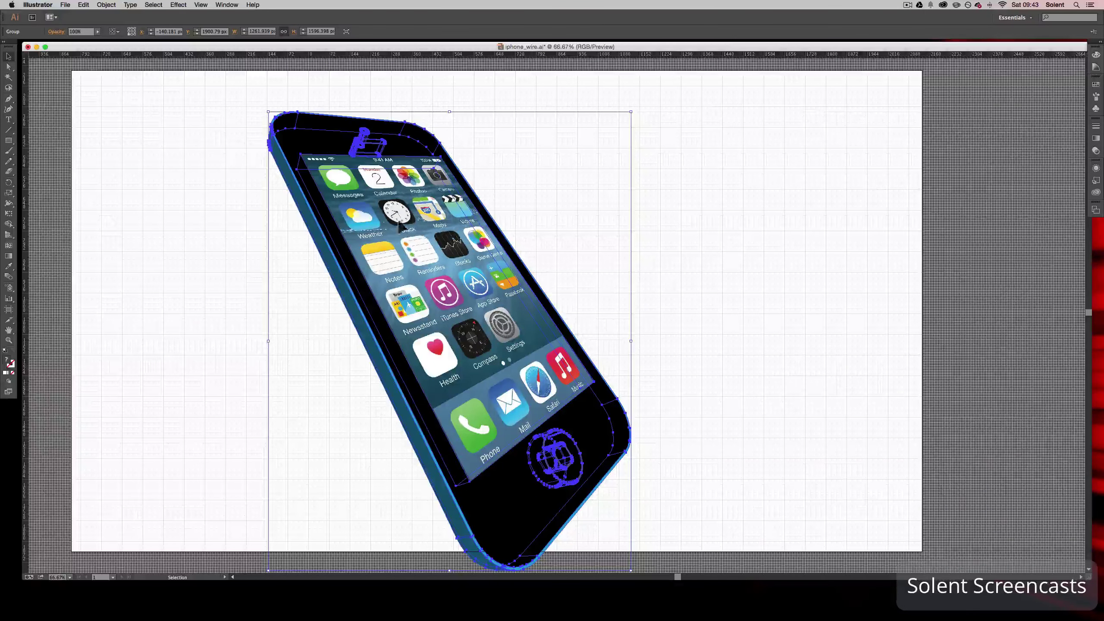
{"action": "left_click", "coordinate": [239, 183]}
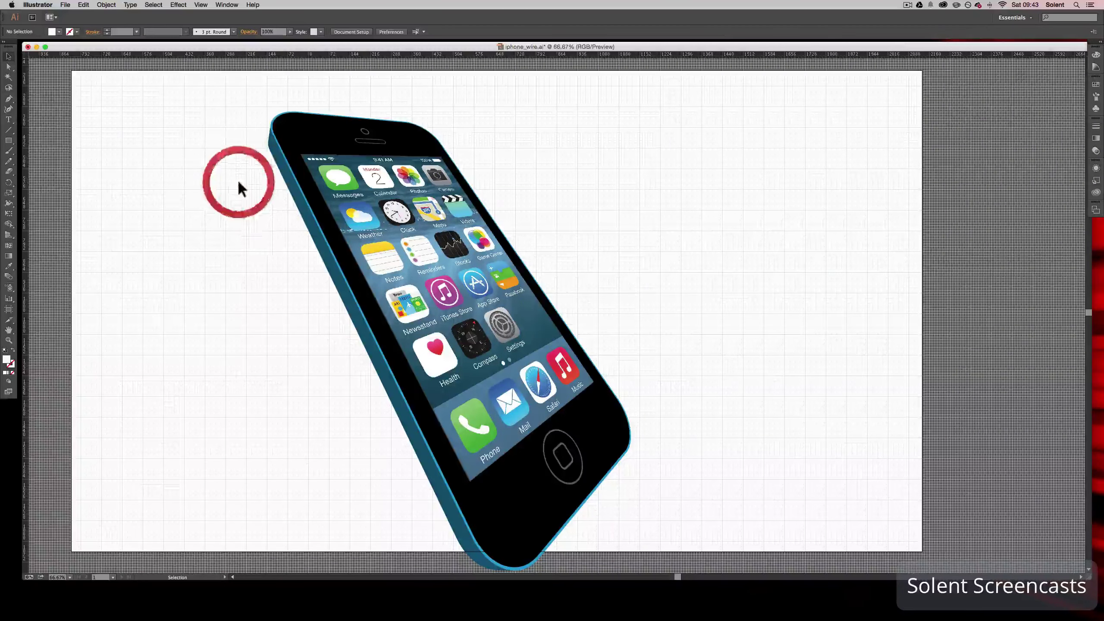
{"action": "left_click", "coordinate": [509, 368]}
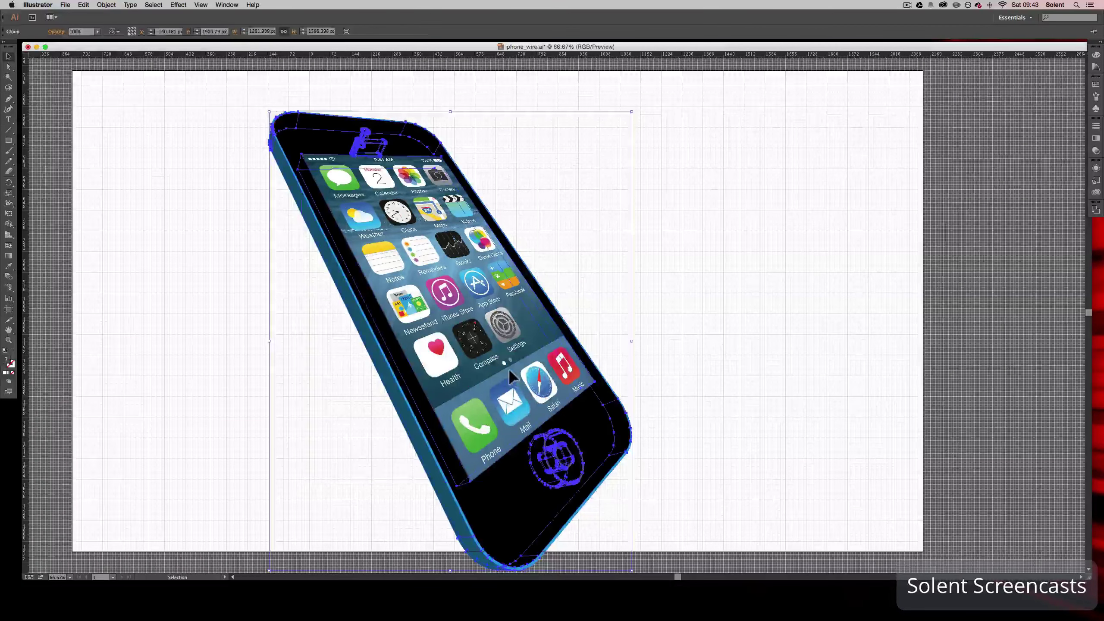
{"action": "left_click_drag", "start_coordinate": [510, 369], "coordinate": [512, 345]}
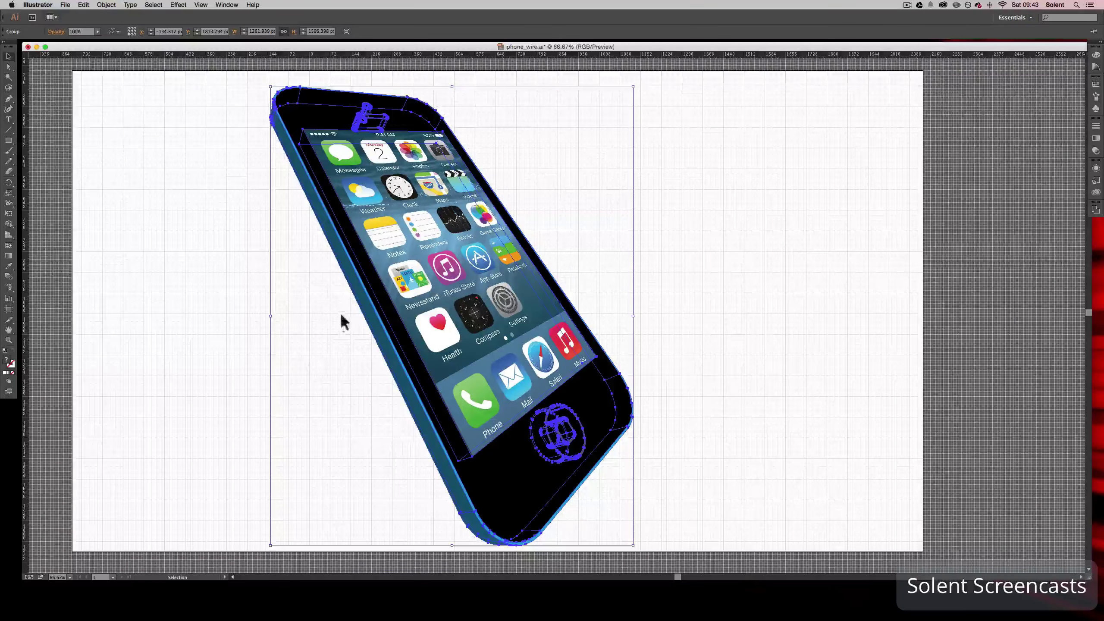
Pull the artboard's left and right edges in to closely frame the phone, then open the File menu
{"action": "left_click", "coordinate": [175, 250]}
{"action": "left_click", "coordinate": [8, 309]}
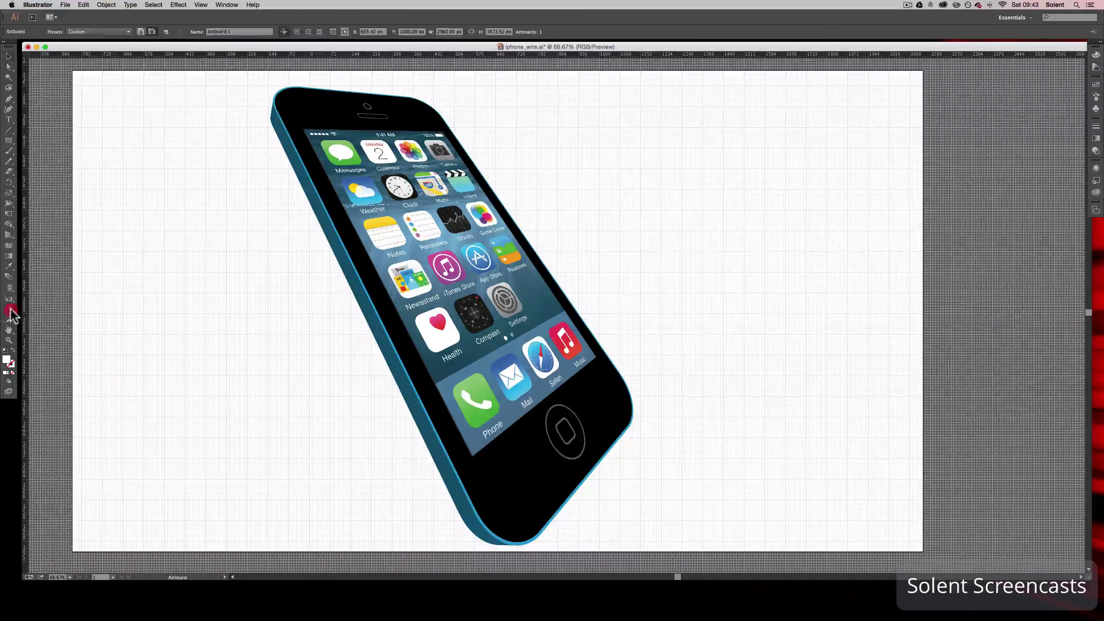
{"action": "left_click_drag", "start_coordinate": [72, 312], "coordinate": [265, 306]}
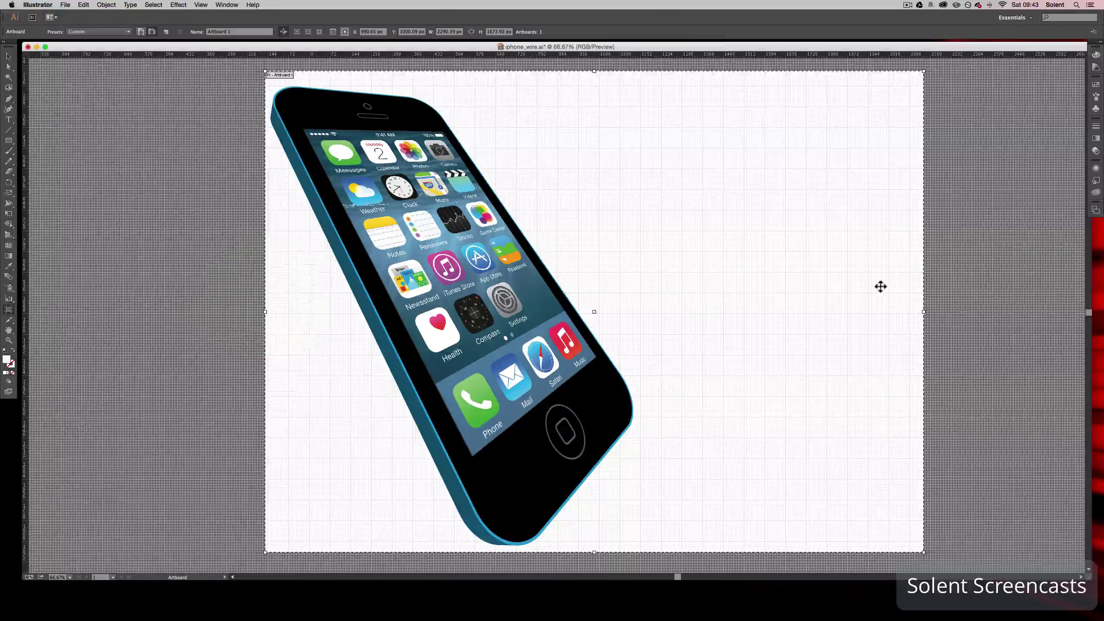
{"action": "left_click_drag", "start_coordinate": [925, 312], "coordinate": [651, 313]}
{"action": "left_click", "coordinate": [747, 311]}
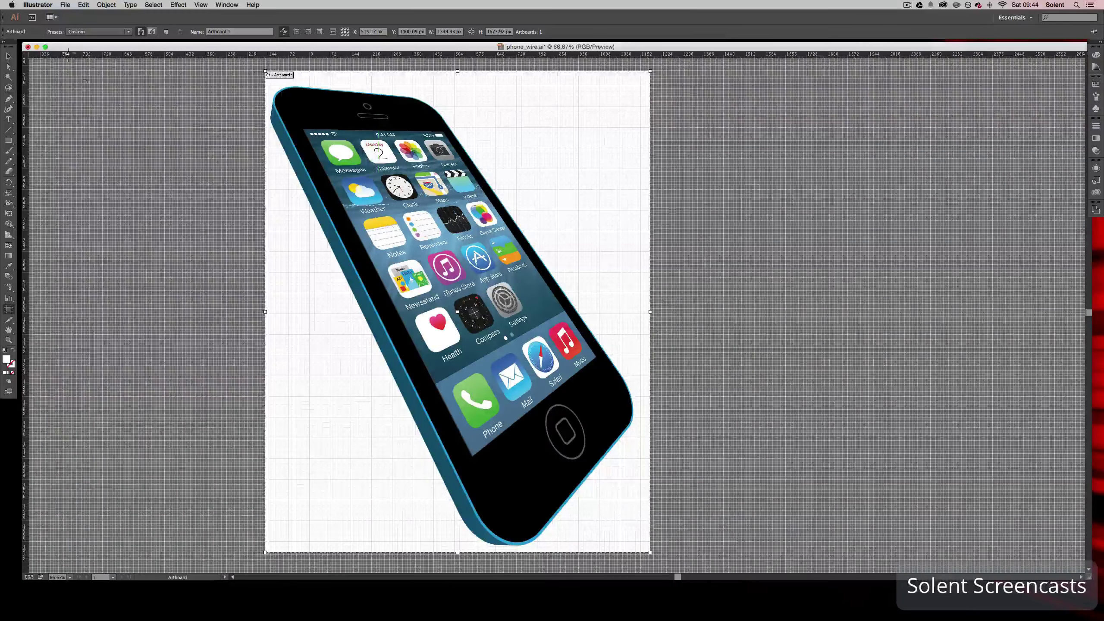
{"action": "left_click", "coordinate": [64, 5]}
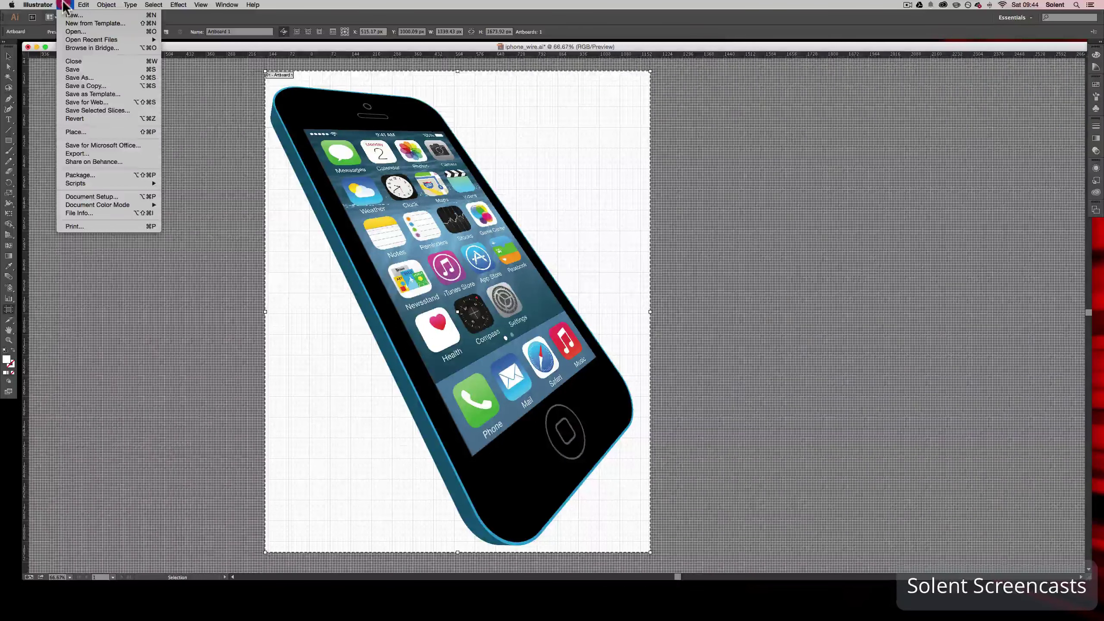
{"action": "left_click", "coordinate": [79, 77]}
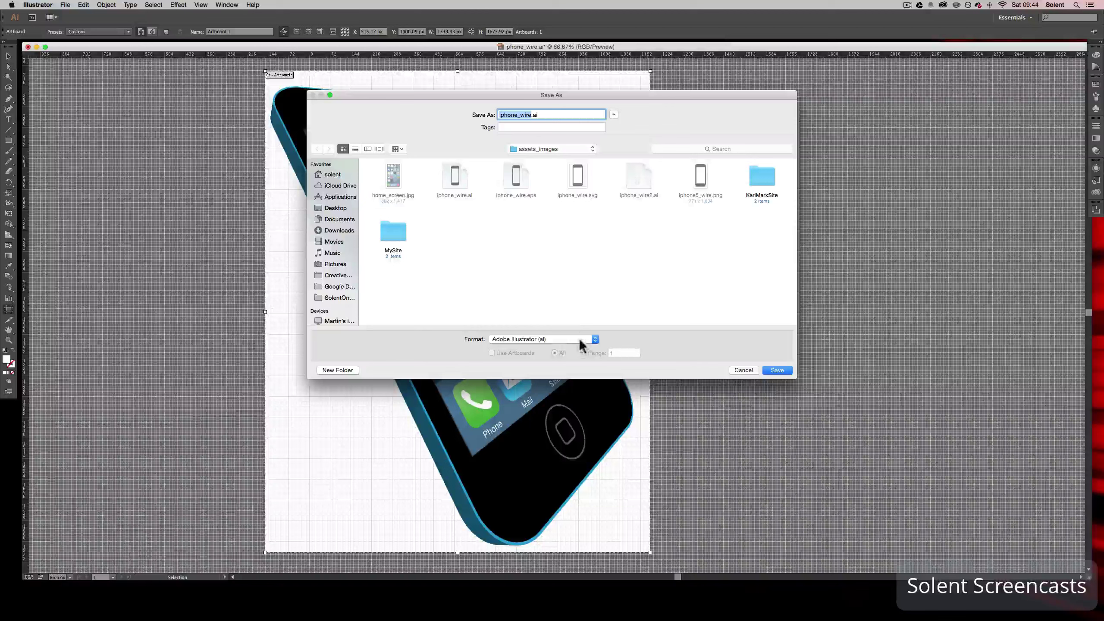
{"action": "left_click", "coordinate": [571, 338]}
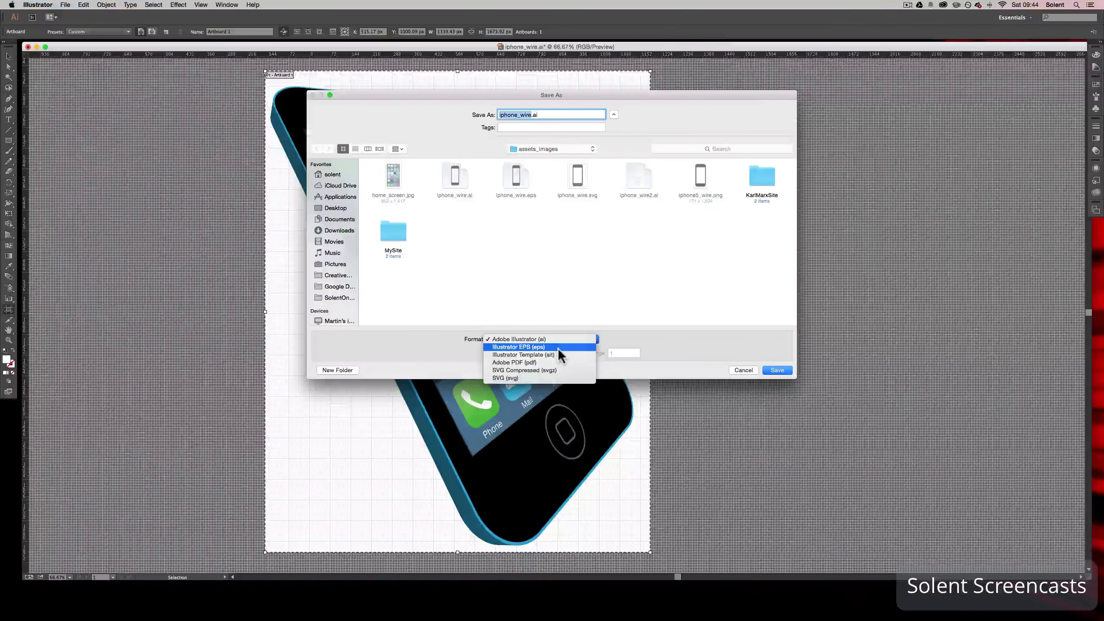
{"action": "left_click", "coordinate": [738, 368]}
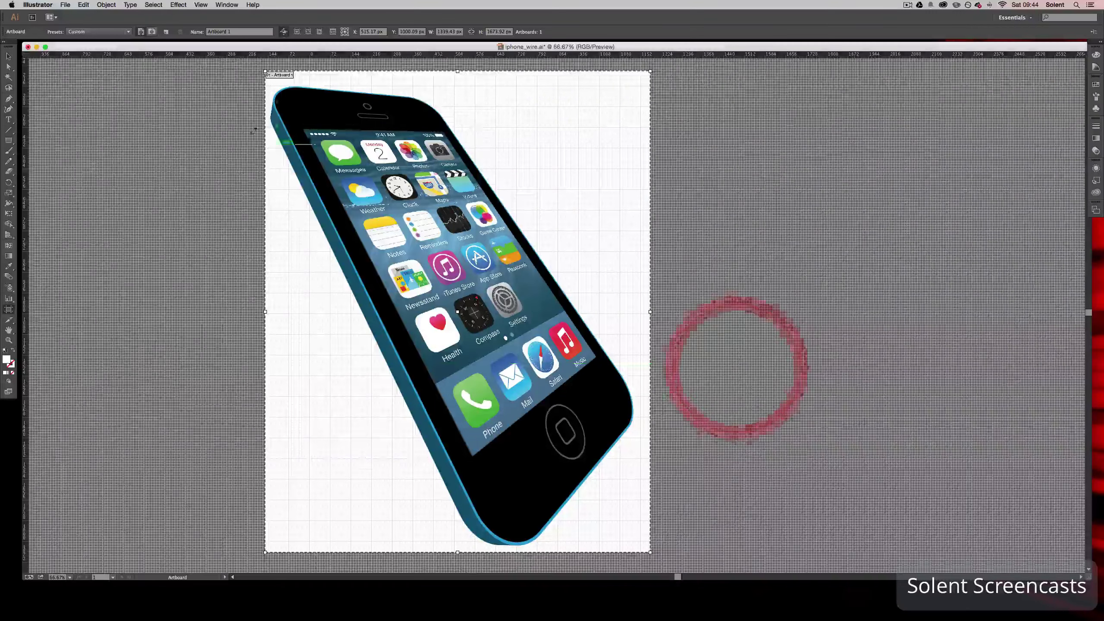
Export the mockup as iphone_wire.png in PNG format to the assets_images folder
{"action": "left_click", "coordinate": [64, 5]}
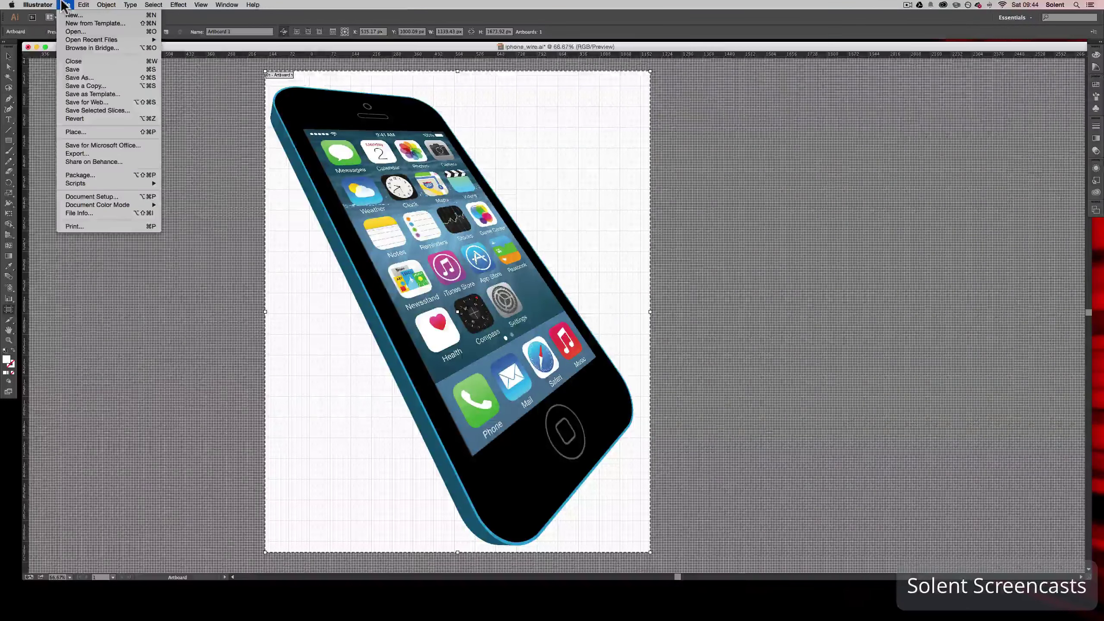
{"action": "left_click", "coordinate": [108, 156]}
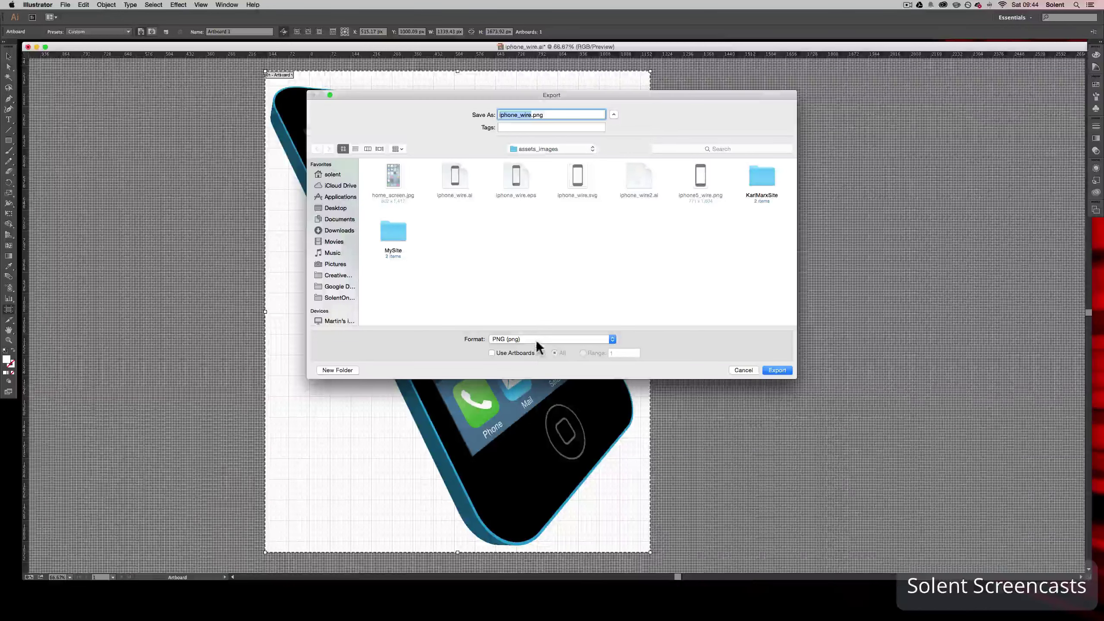
{"action": "left_click", "coordinate": [535, 340]}
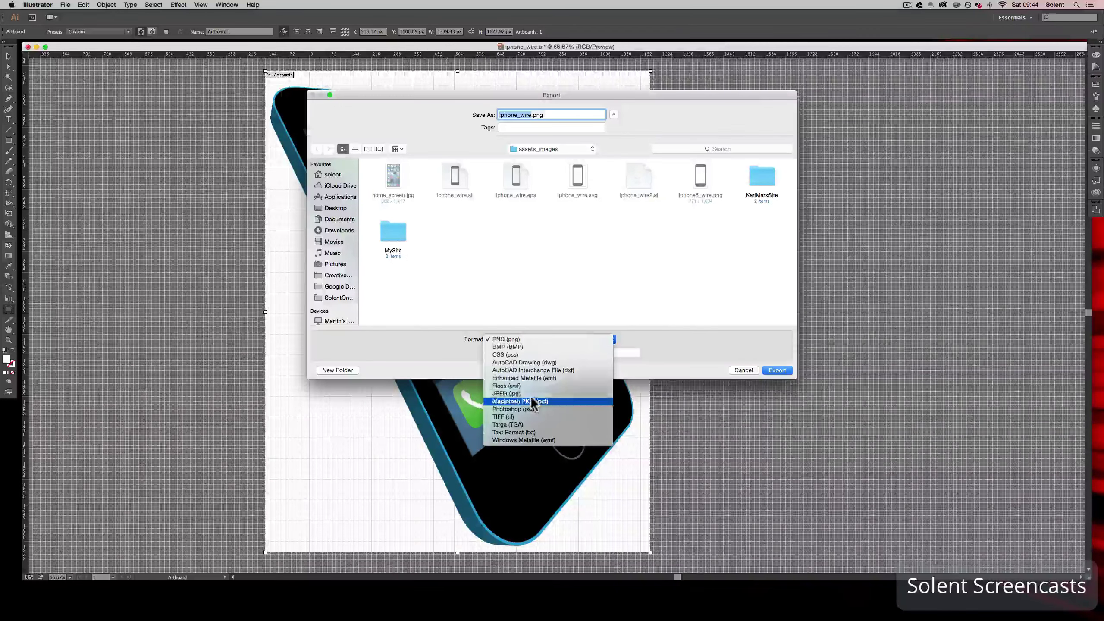
{"action": "left_click", "coordinate": [533, 339]}
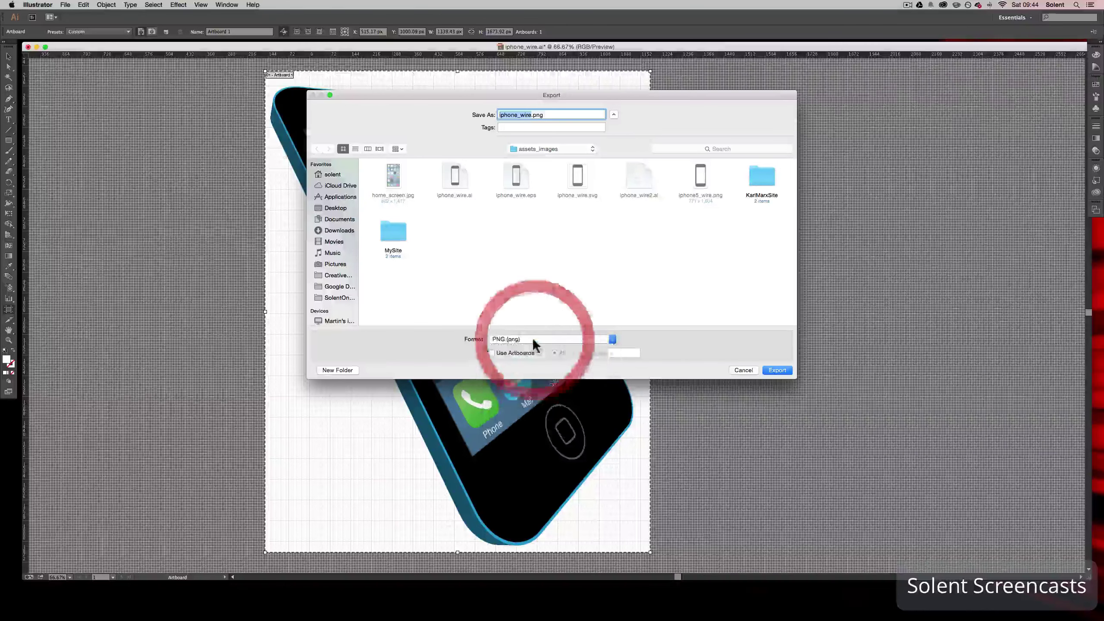
{"action": "left_click", "coordinate": [532, 339]}
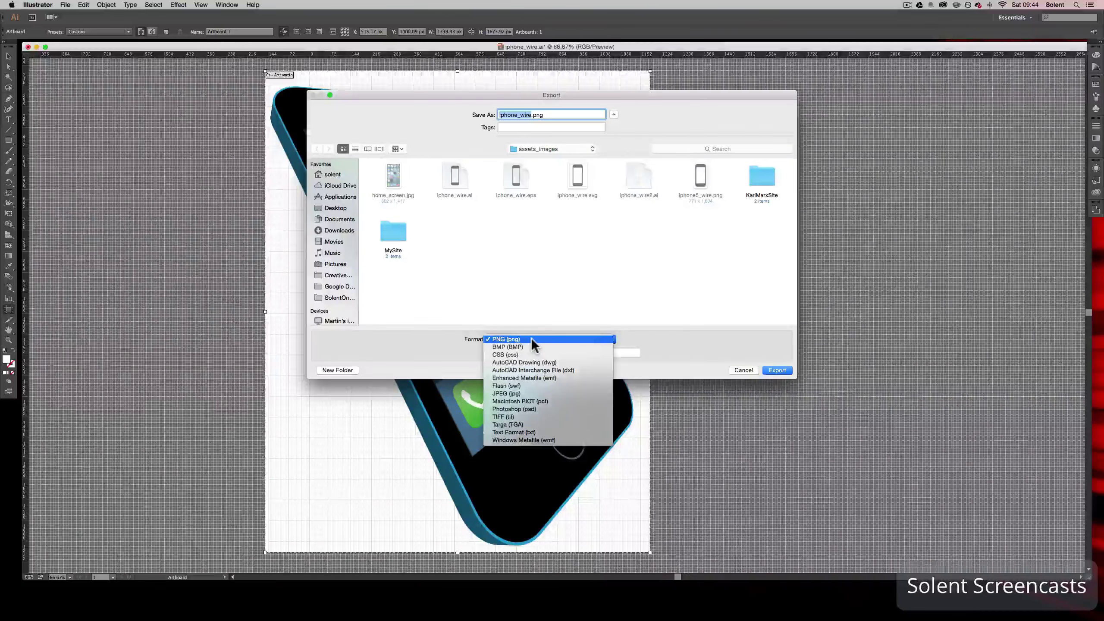
{"action": "left_click", "coordinate": [531, 339]}
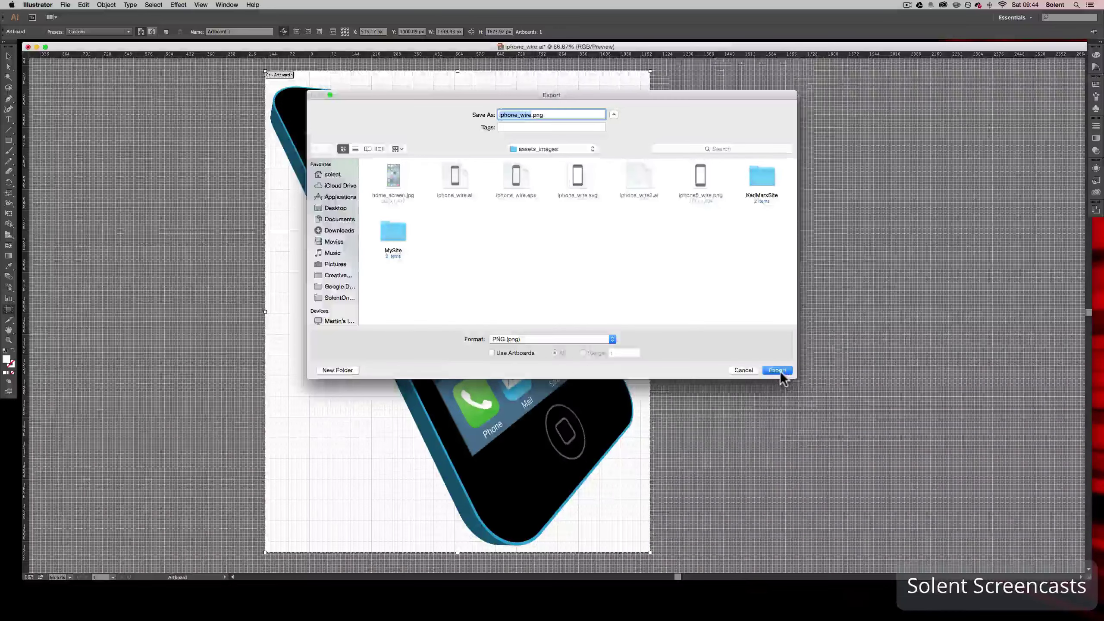
{"action": "left_click", "coordinate": [778, 371]}
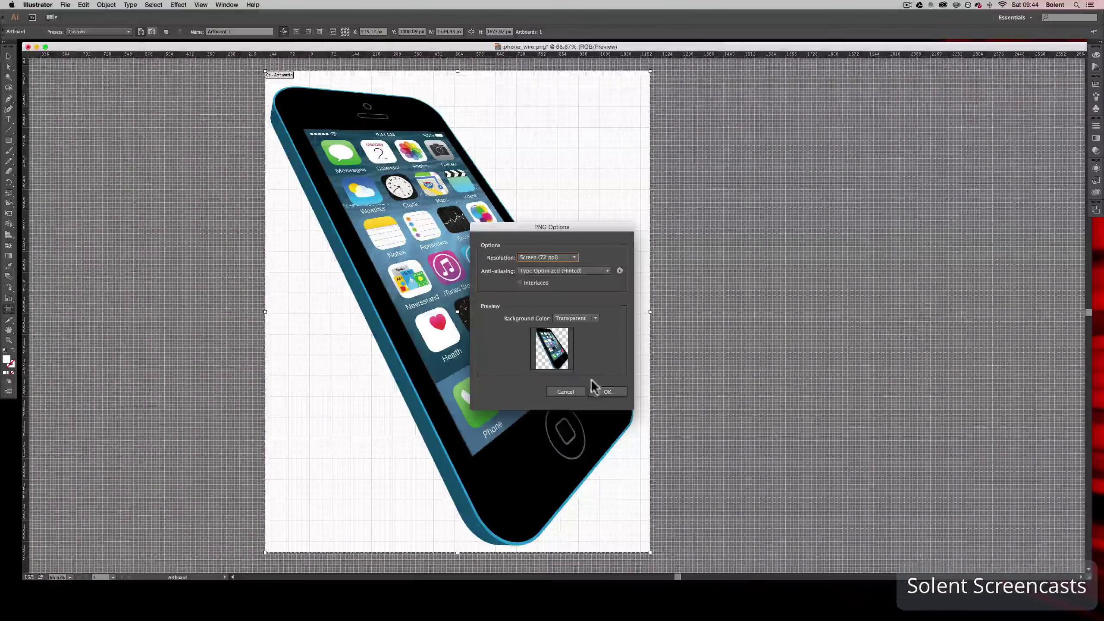
Confirm PNG Options at Screen (72 ppi) with a transparent background to save iphone_wire.png
{"action": "left_click", "coordinate": [574, 258]}
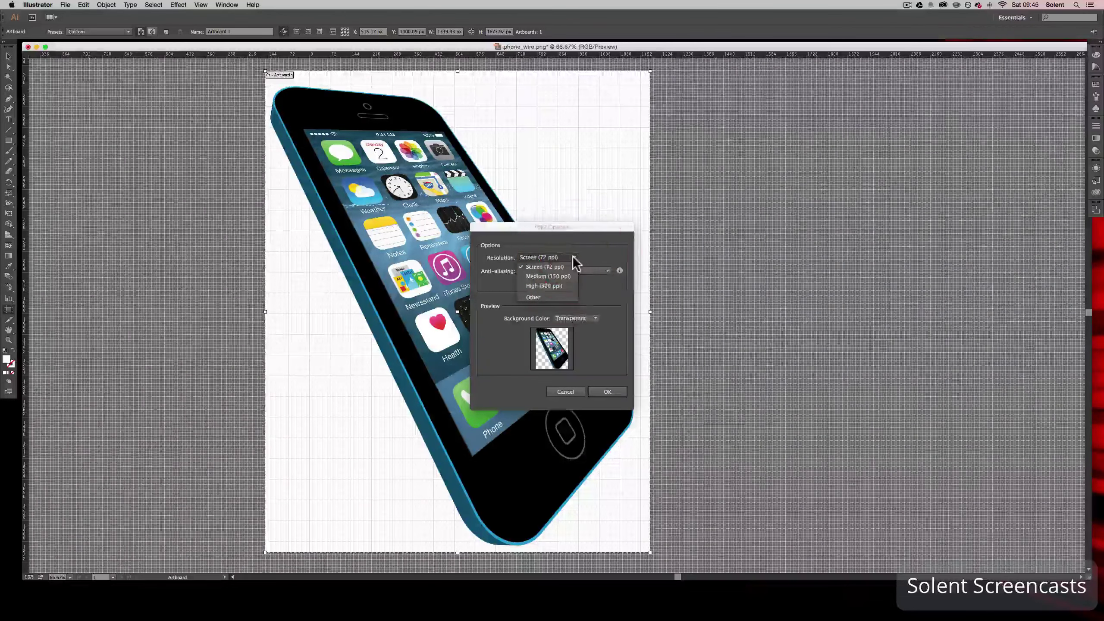
{"action": "left_click", "coordinate": [573, 256]}
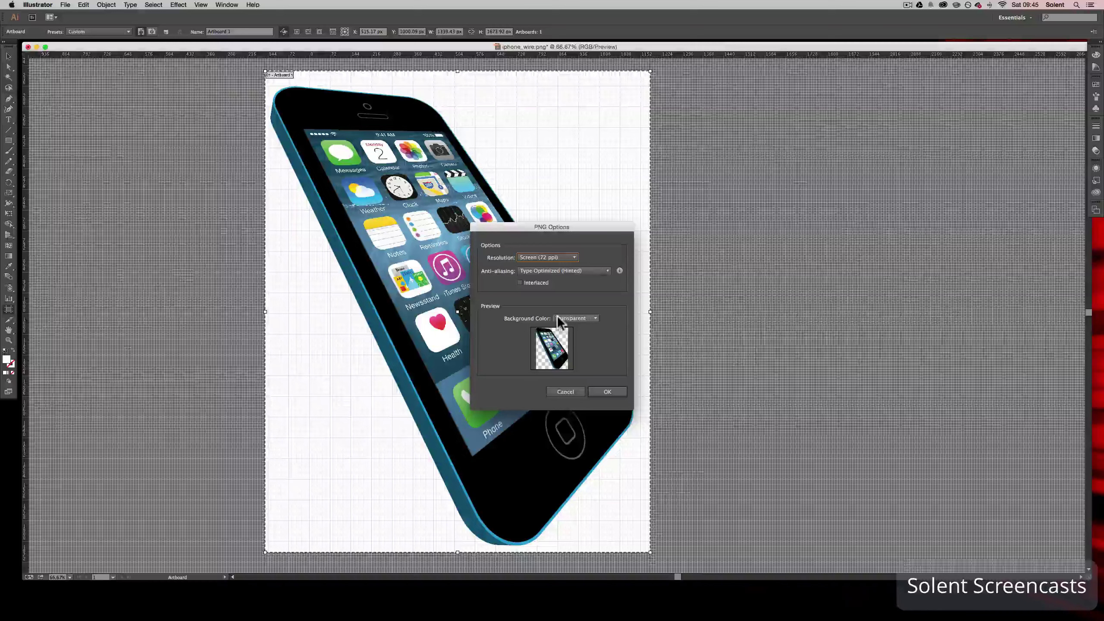
{"action": "left_click", "coordinate": [607, 393]}
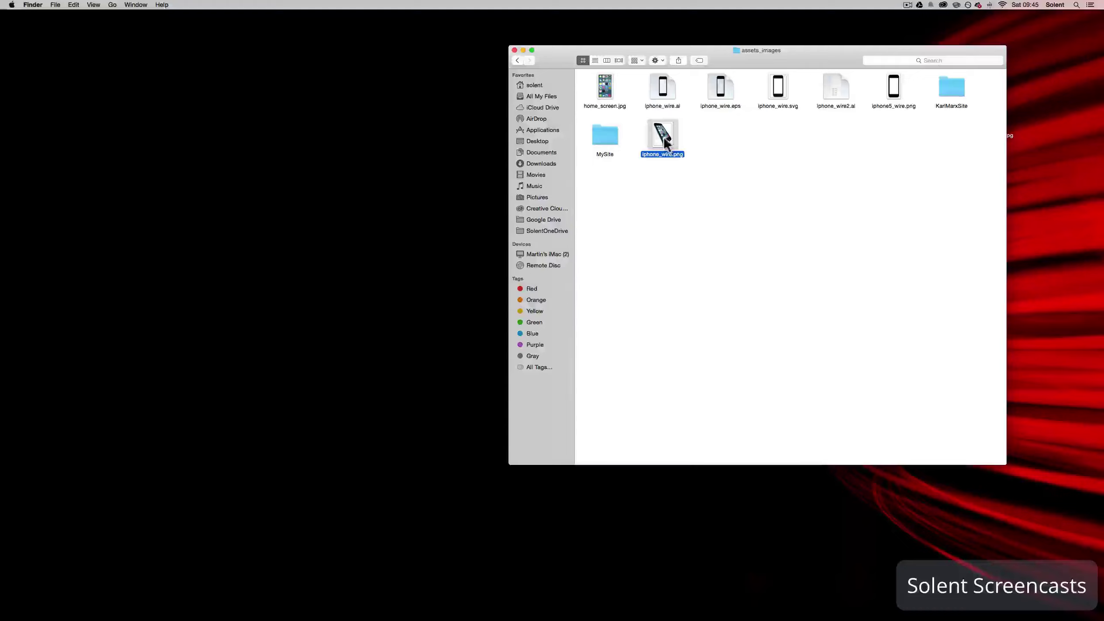
Drag iphone_wire.png from Finder onto the Photoshop Dock icon to open it
{"action": "left_click_drag", "start_coordinate": [663, 137], "coordinate": [541, 613]}
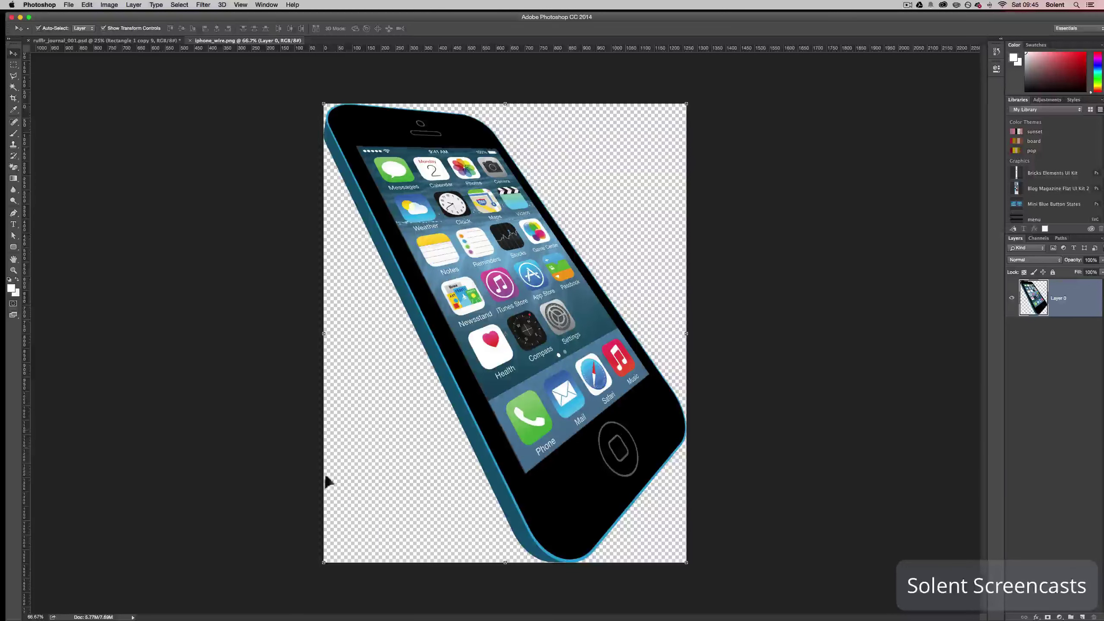
{"action": "left_click", "coordinate": [19, 272]}
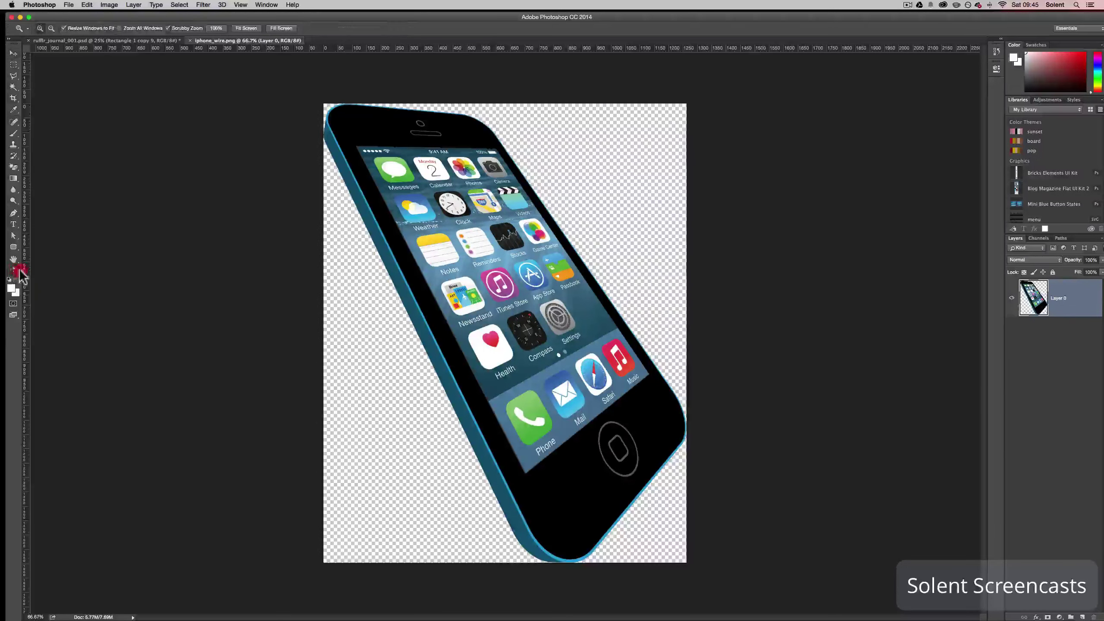
{"action": "left_click", "coordinate": [478, 370]}
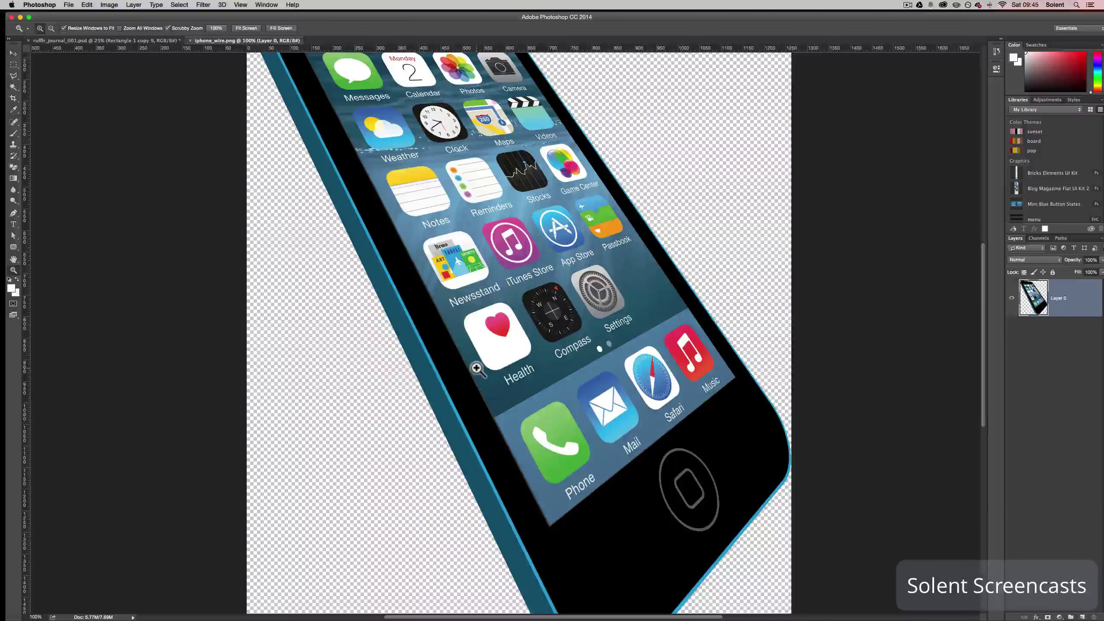
{"action": "scroll", "coordinate": [576, 351], "scroll_direction": "up", "scroll_amount": 3}
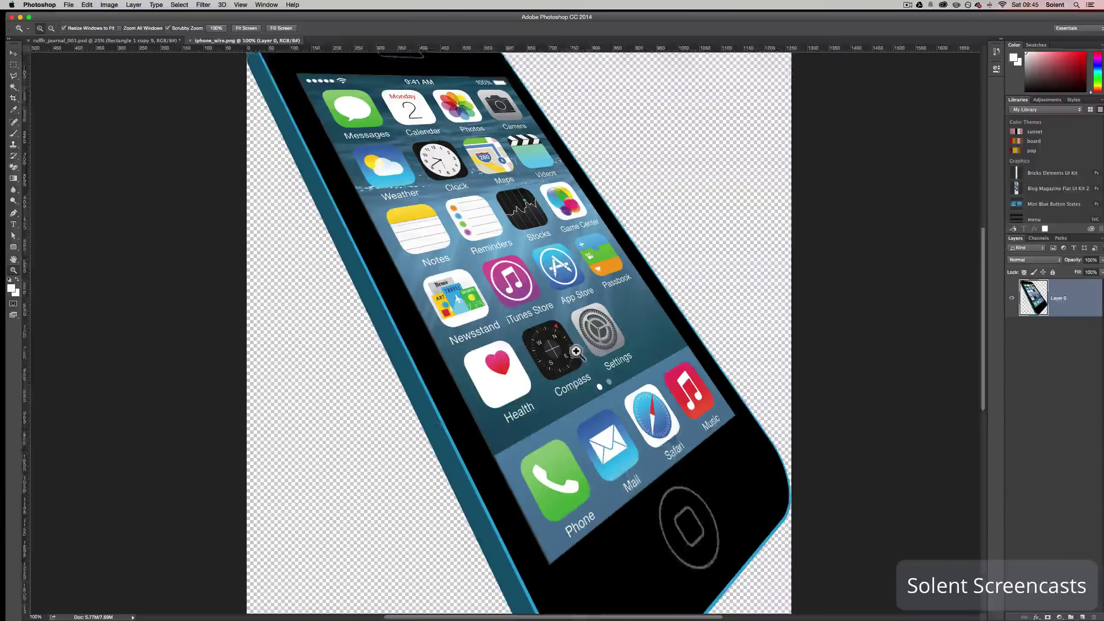
{"action": "scroll", "coordinate": [576, 351], "scroll_direction": "down", "scroll_amount": 4}
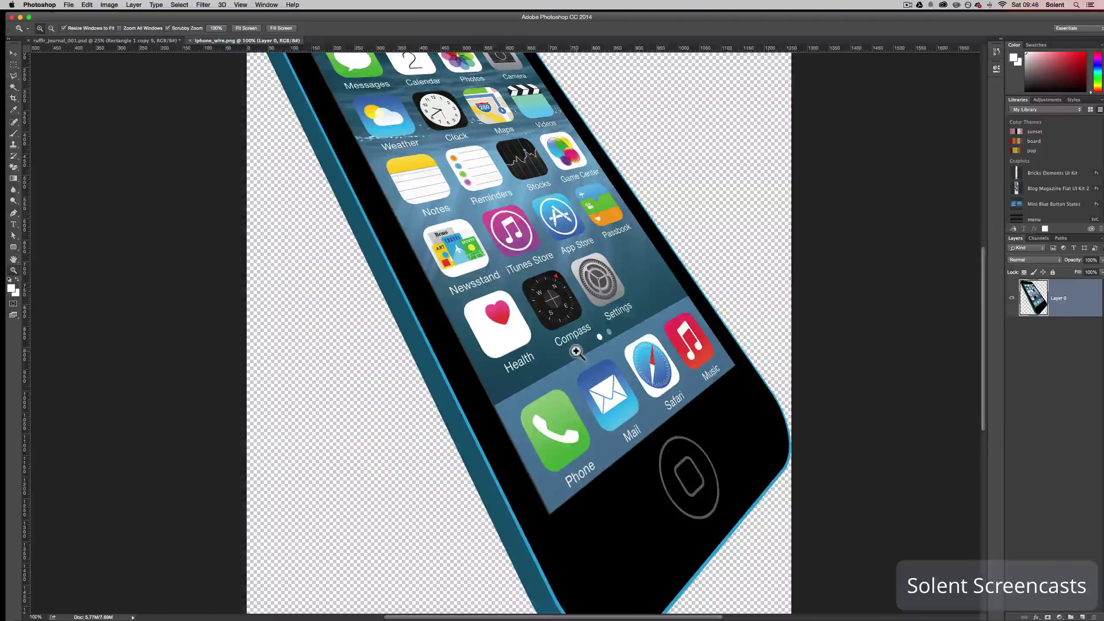
{"action": "left_click", "coordinate": [576, 351], "text": "alt"}
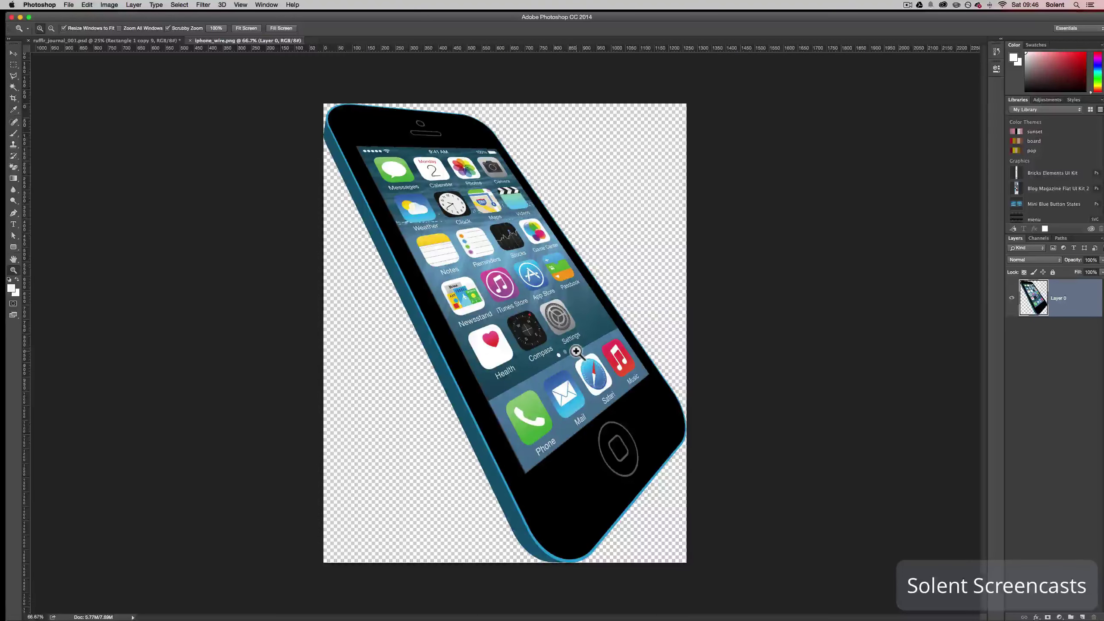